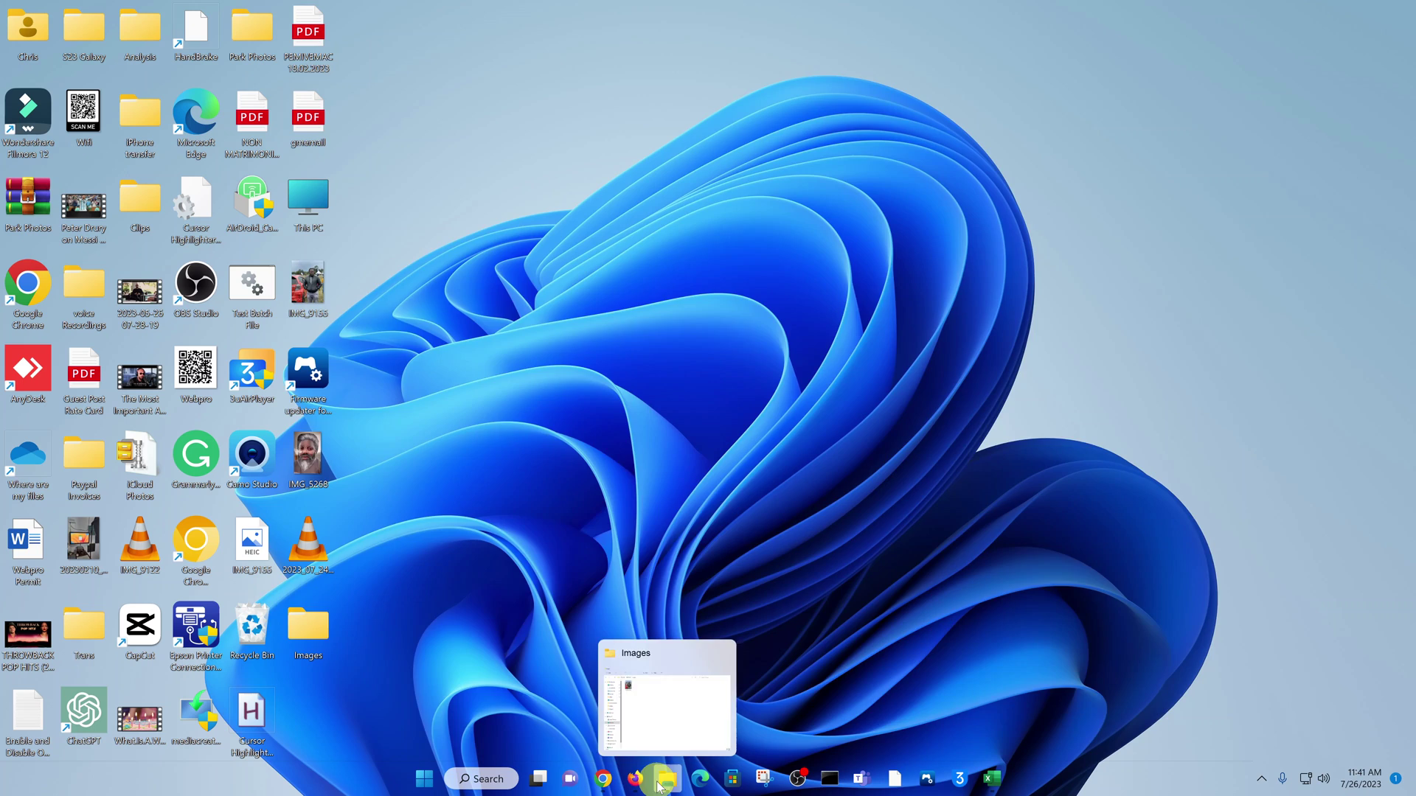
- Confirm via IMG_9155's Properties in the Images folder that it is a PNG file
{"action": "left_click", "coordinate": [660, 783]}
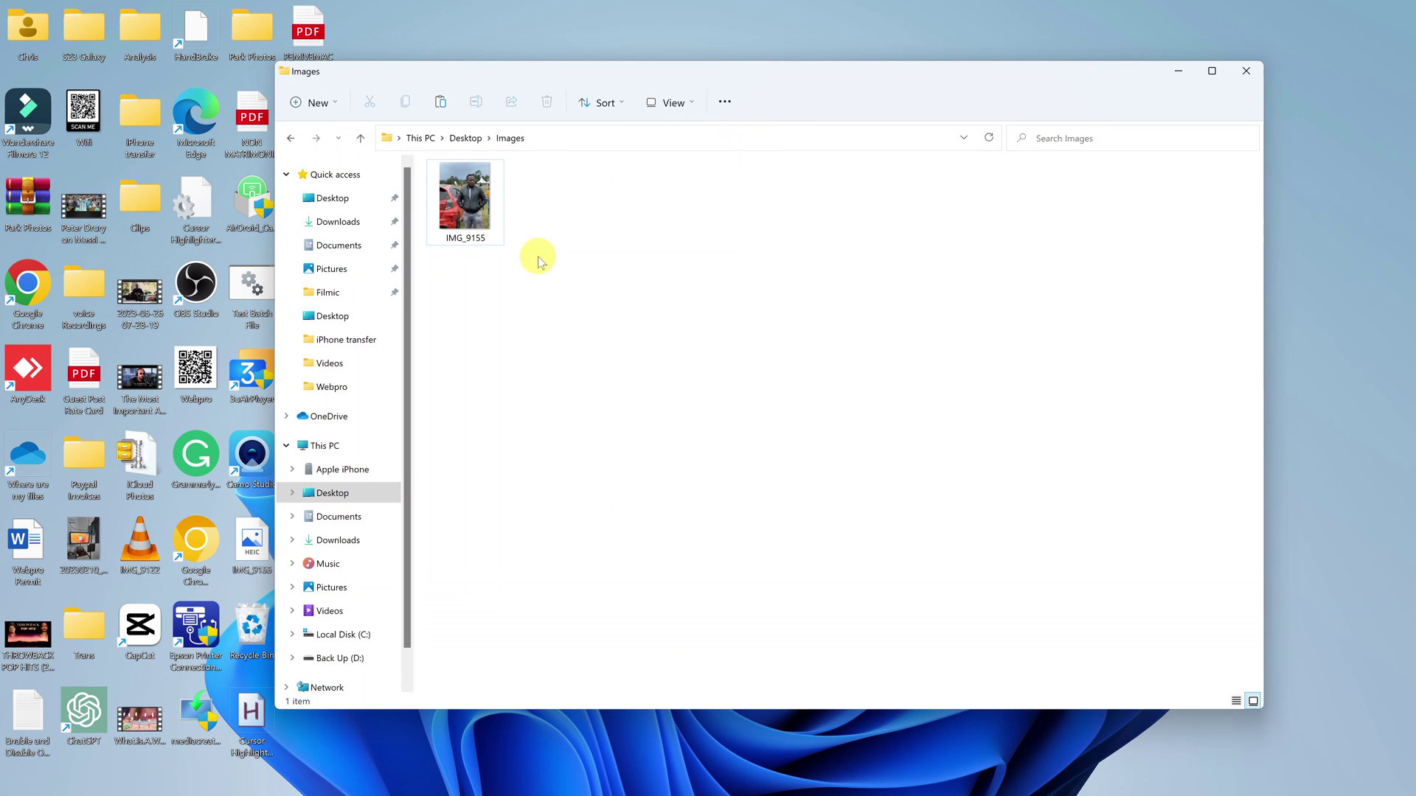
{"action": "left_click", "coordinate": [472, 208]}
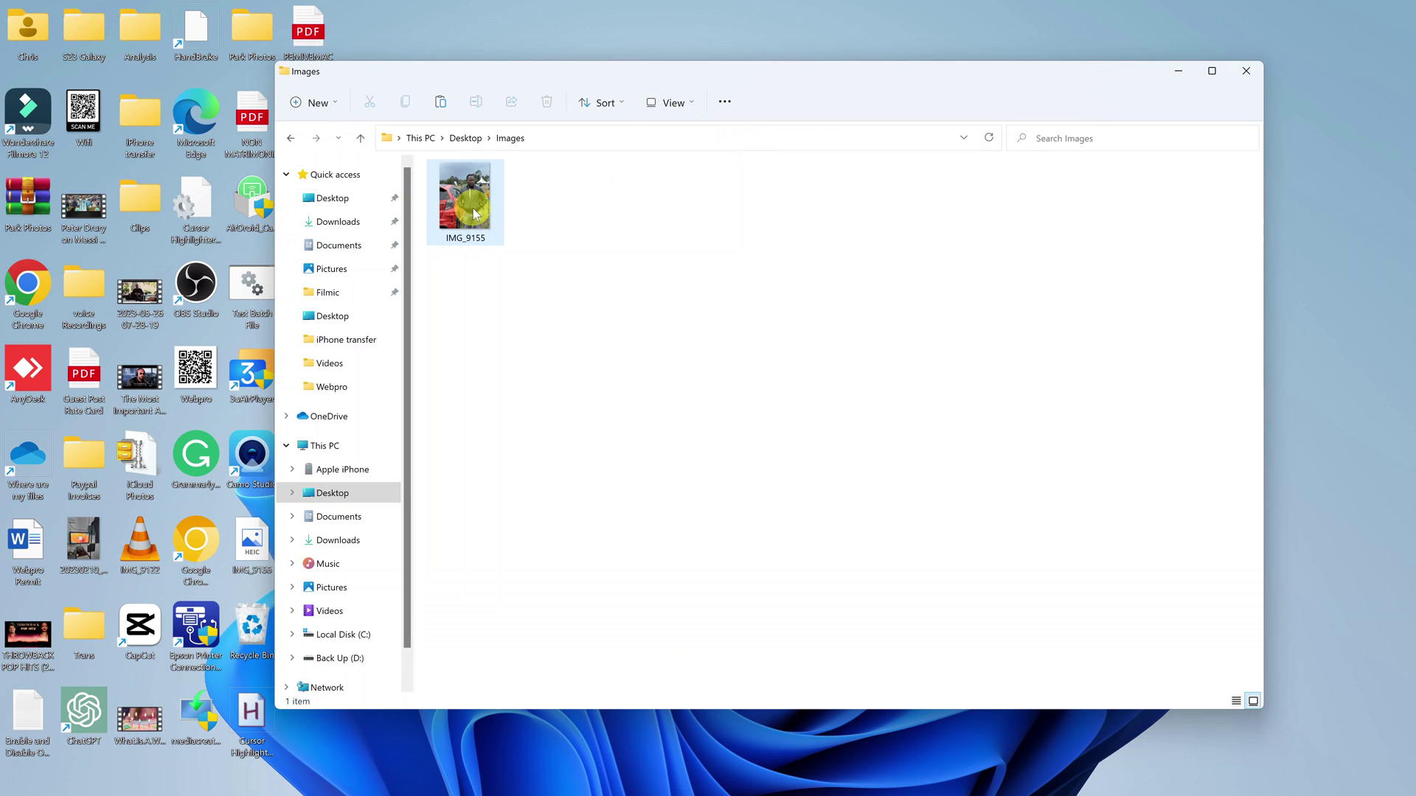
{"action": "left_click", "coordinate": [564, 214]}
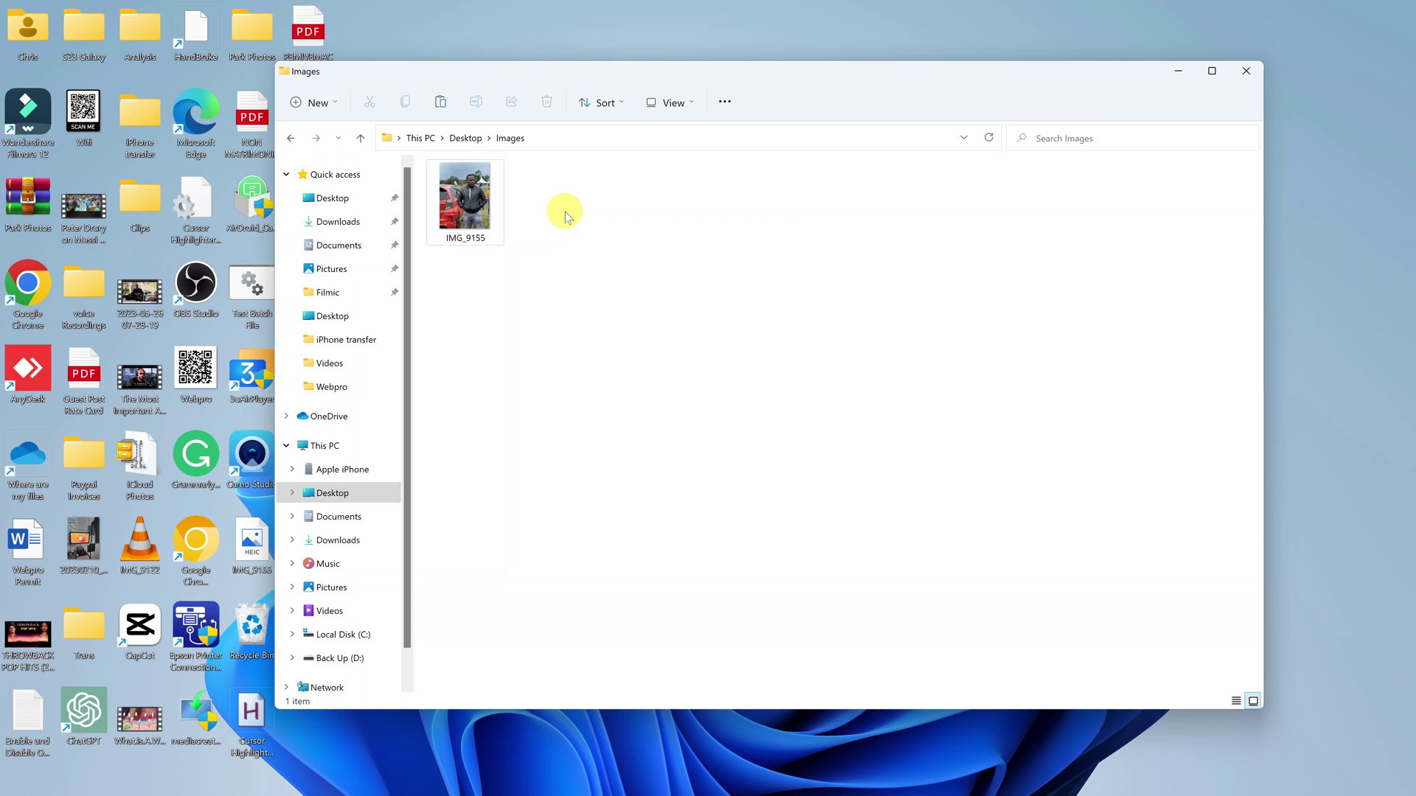
{"action": "left_click", "coordinate": [464, 205]}
{"action": "right_click", "coordinate": [463, 205]}
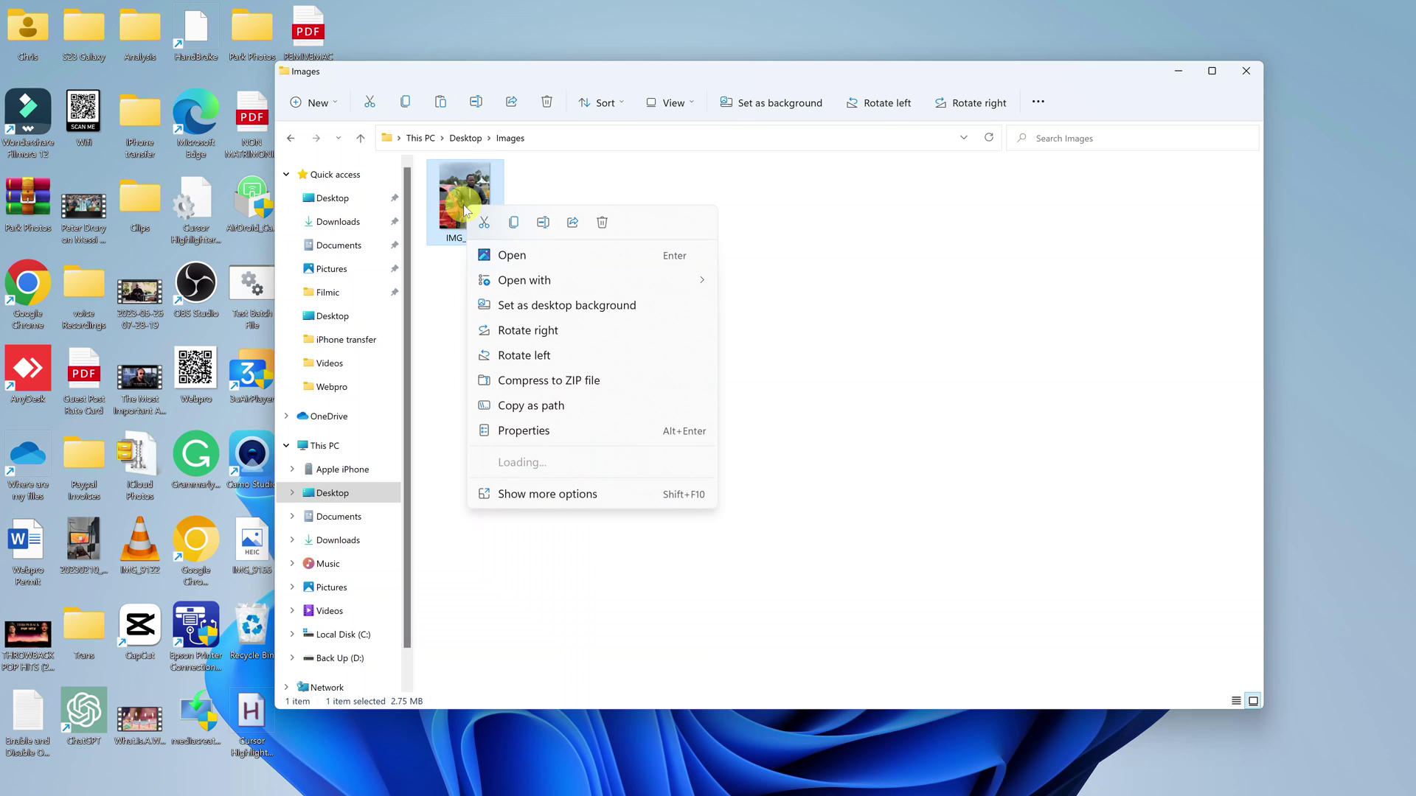
{"action": "left_click", "coordinate": [604, 434]}
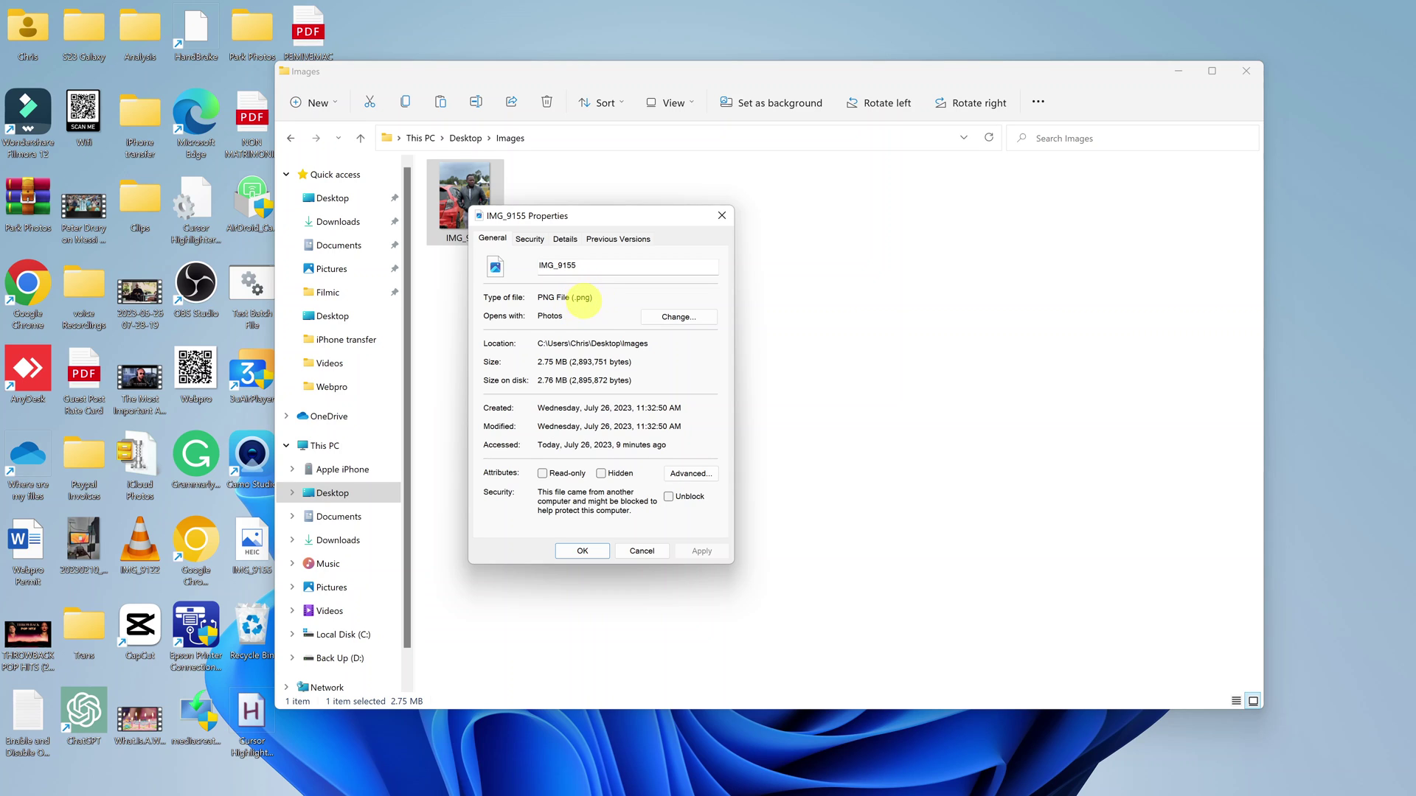
{"action": "left_click", "coordinate": [722, 216]}
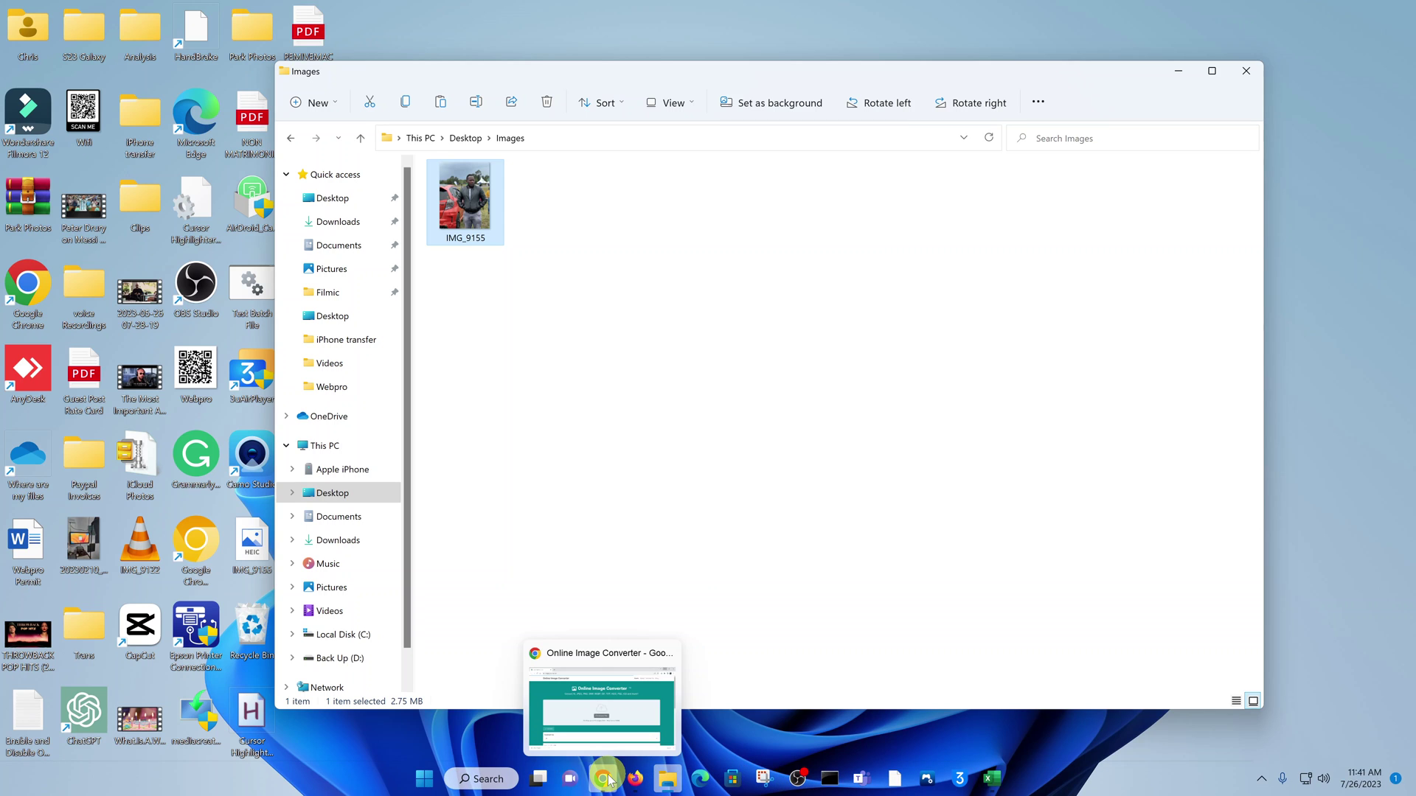
- Bring the converter page forward, check its address, and start browsing for a file
{"action": "left_click", "coordinate": [603, 781]}
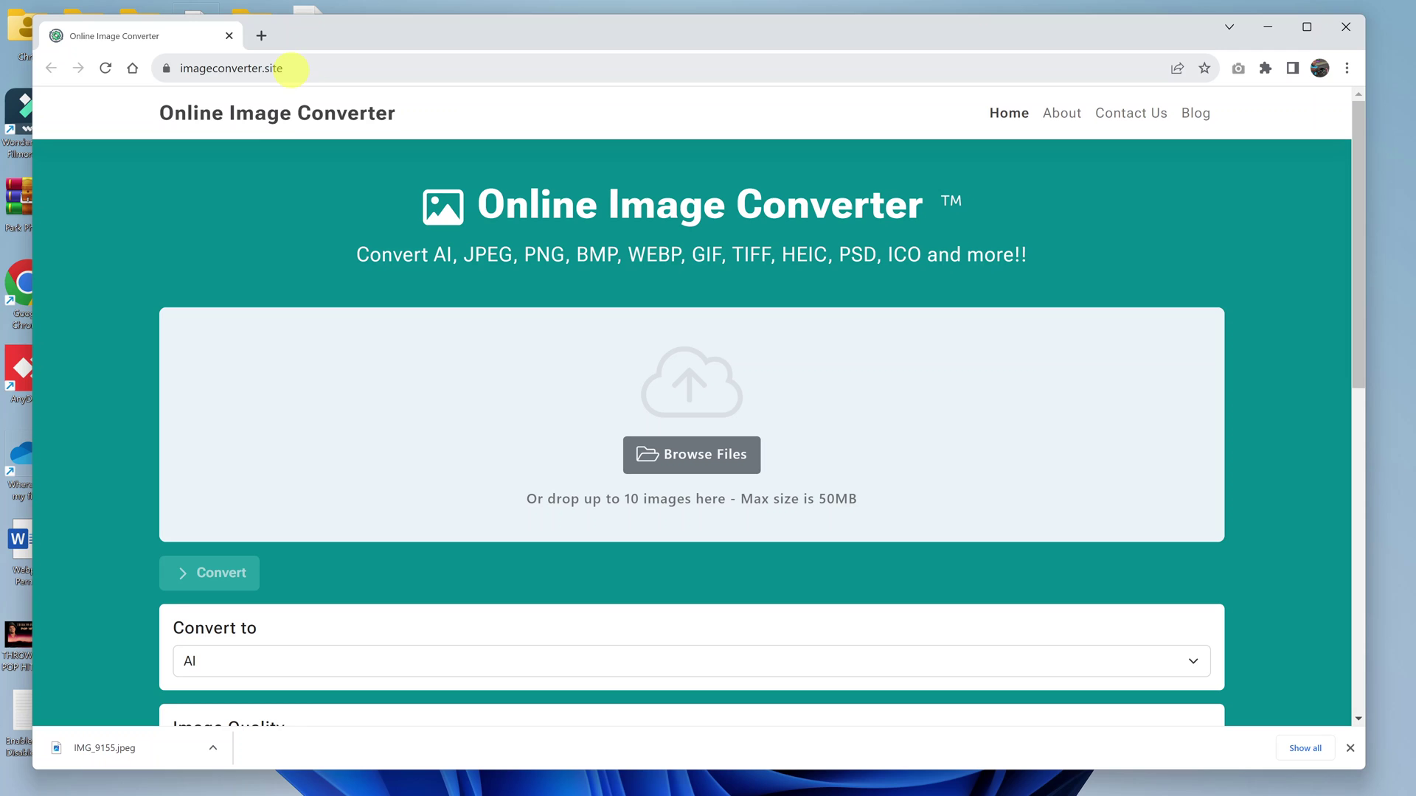
{"action": "left_click", "coordinate": [304, 73]}
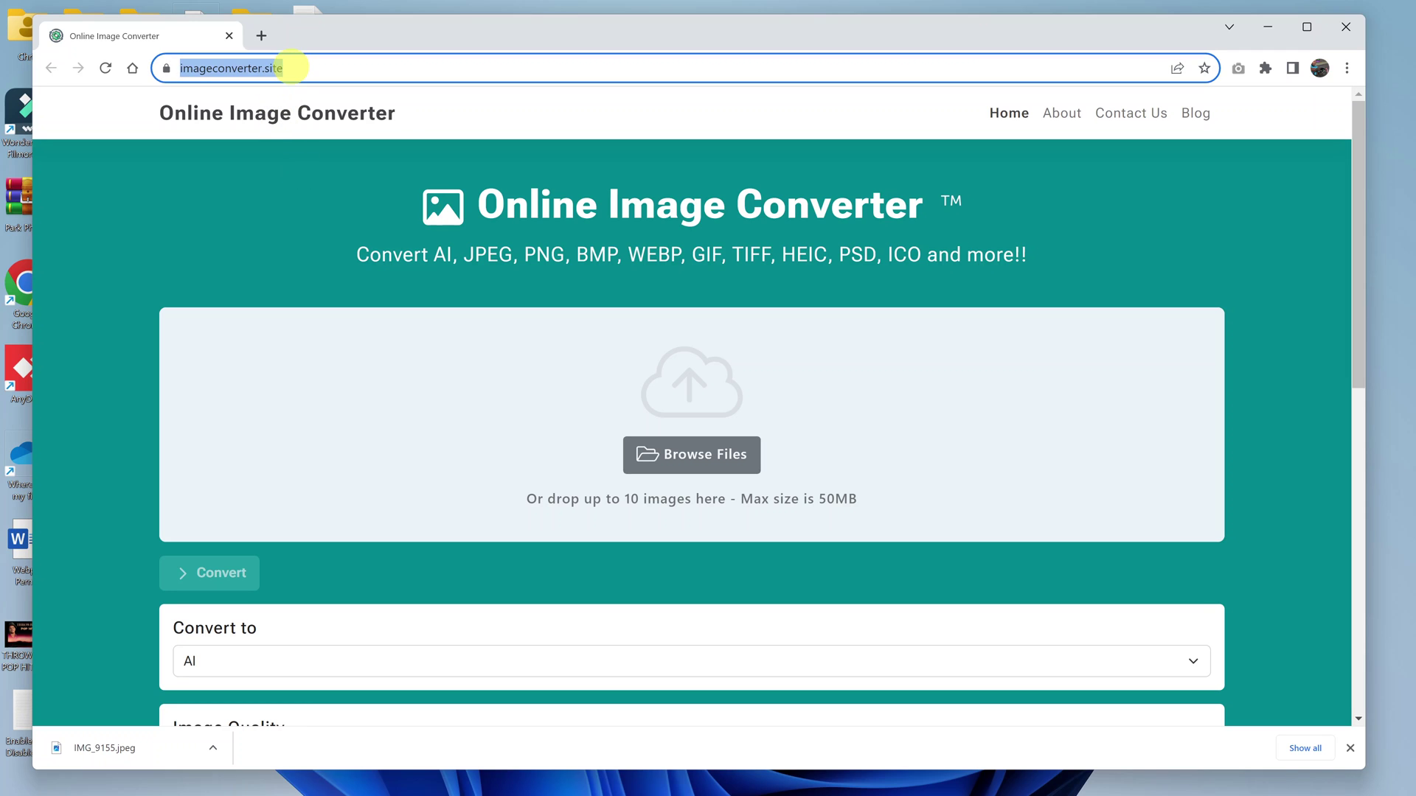
{"action": "left_click", "coordinate": [306, 72]}
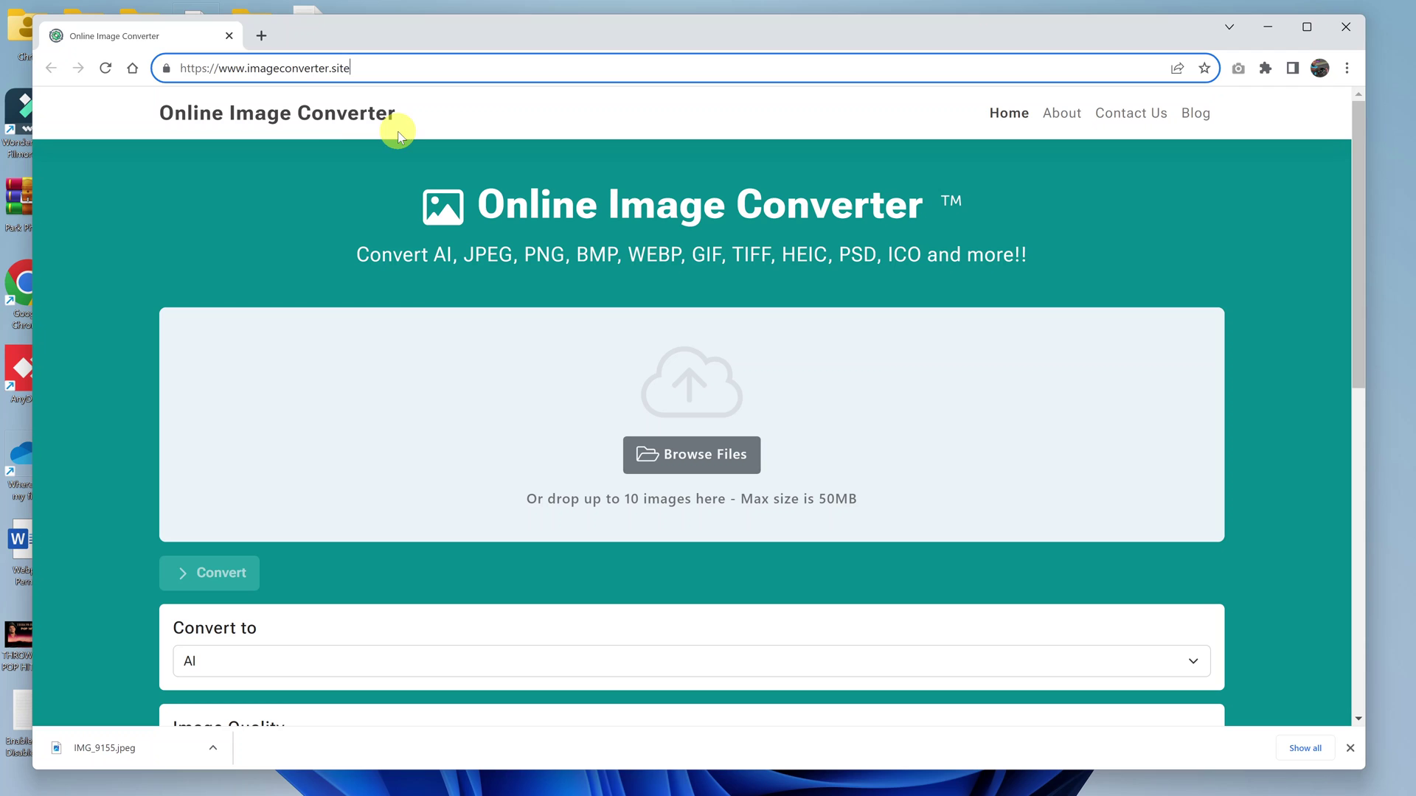
{"action": "left_click", "coordinate": [354, 166]}
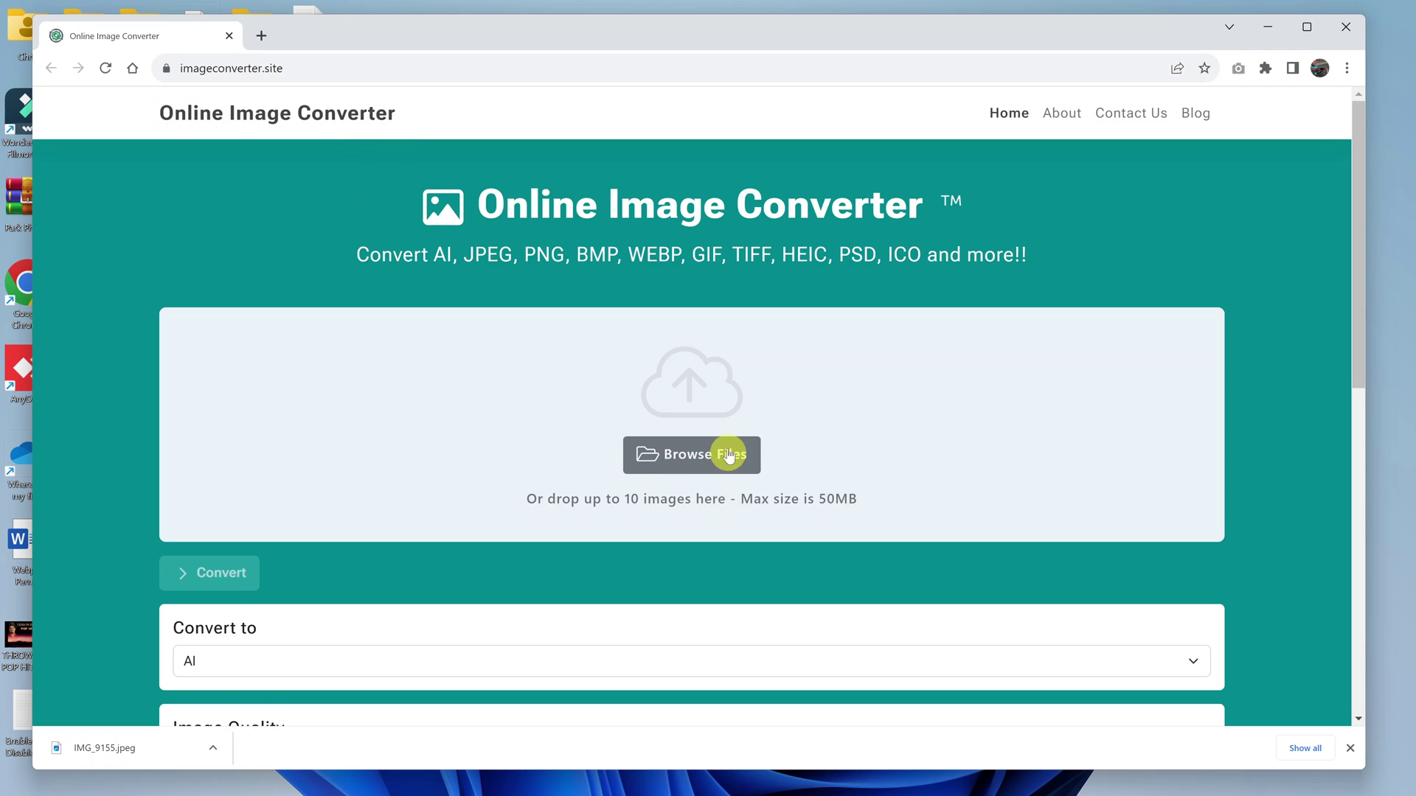
{"action": "left_click", "coordinate": [706, 457]}
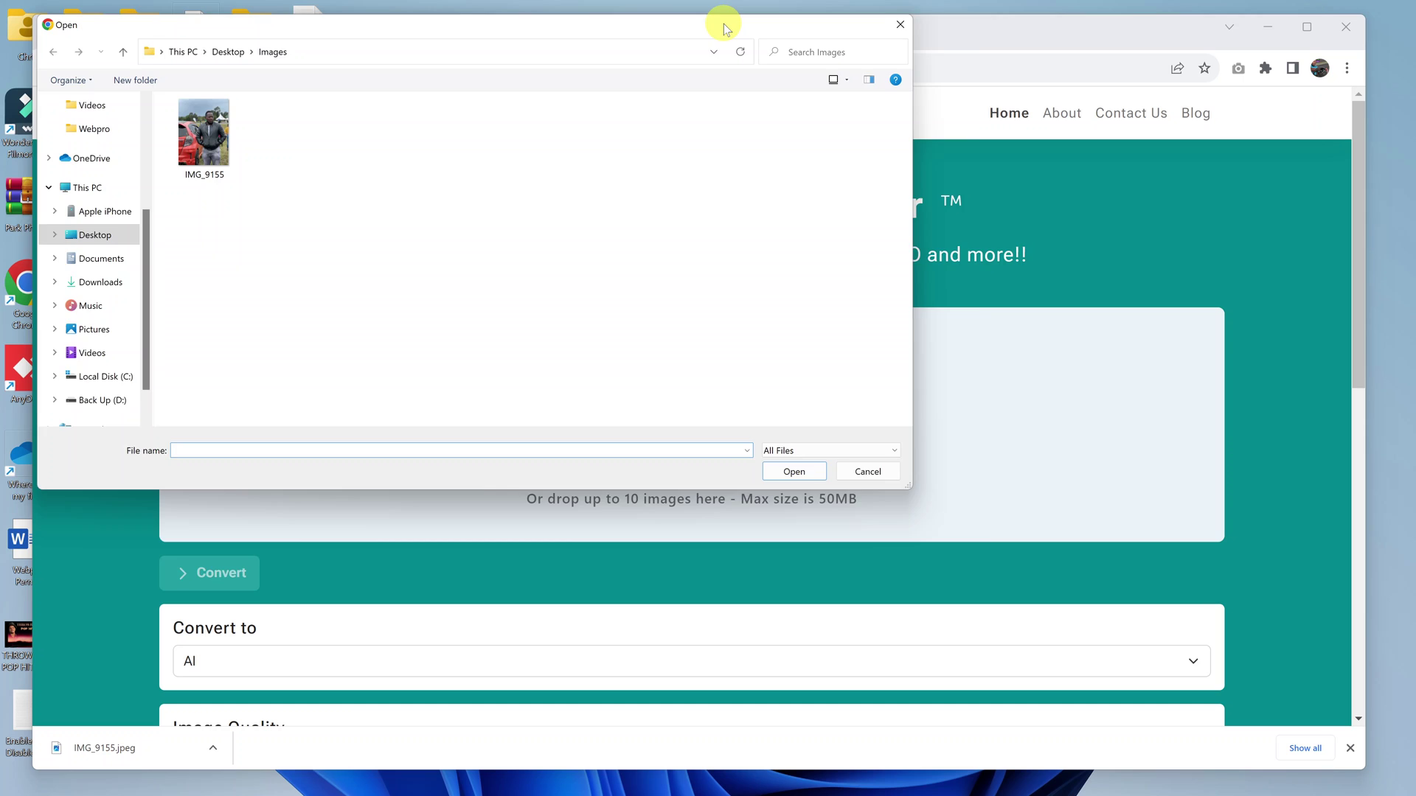
- Upload IMG_9155.png from Desktop > Images to the converter
{"action": "left_click_drag", "start_coordinate": [725, 27], "coordinate": [798, 122]}
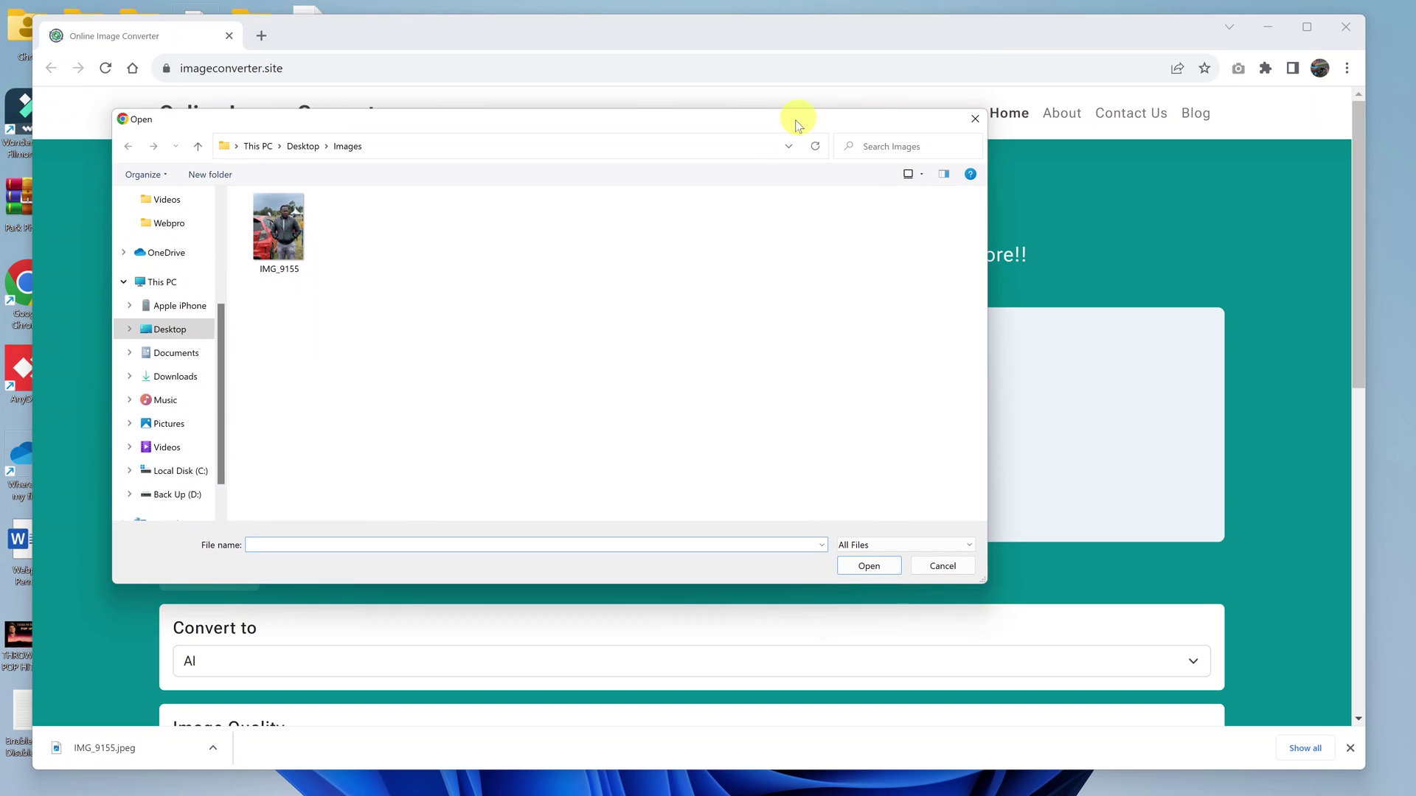
{"action": "left_click", "coordinate": [302, 146]}
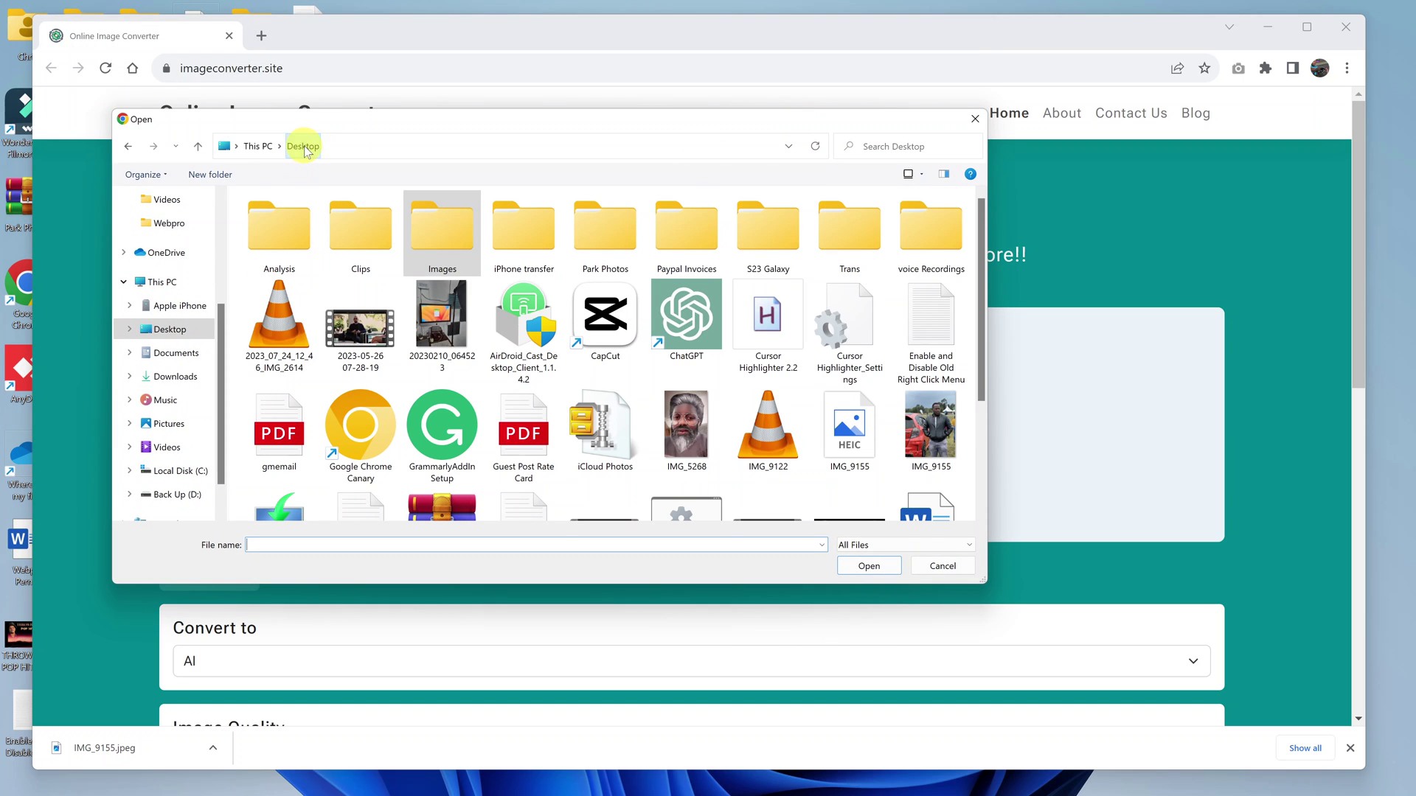
{"action": "double_click", "coordinate": [448, 231]}
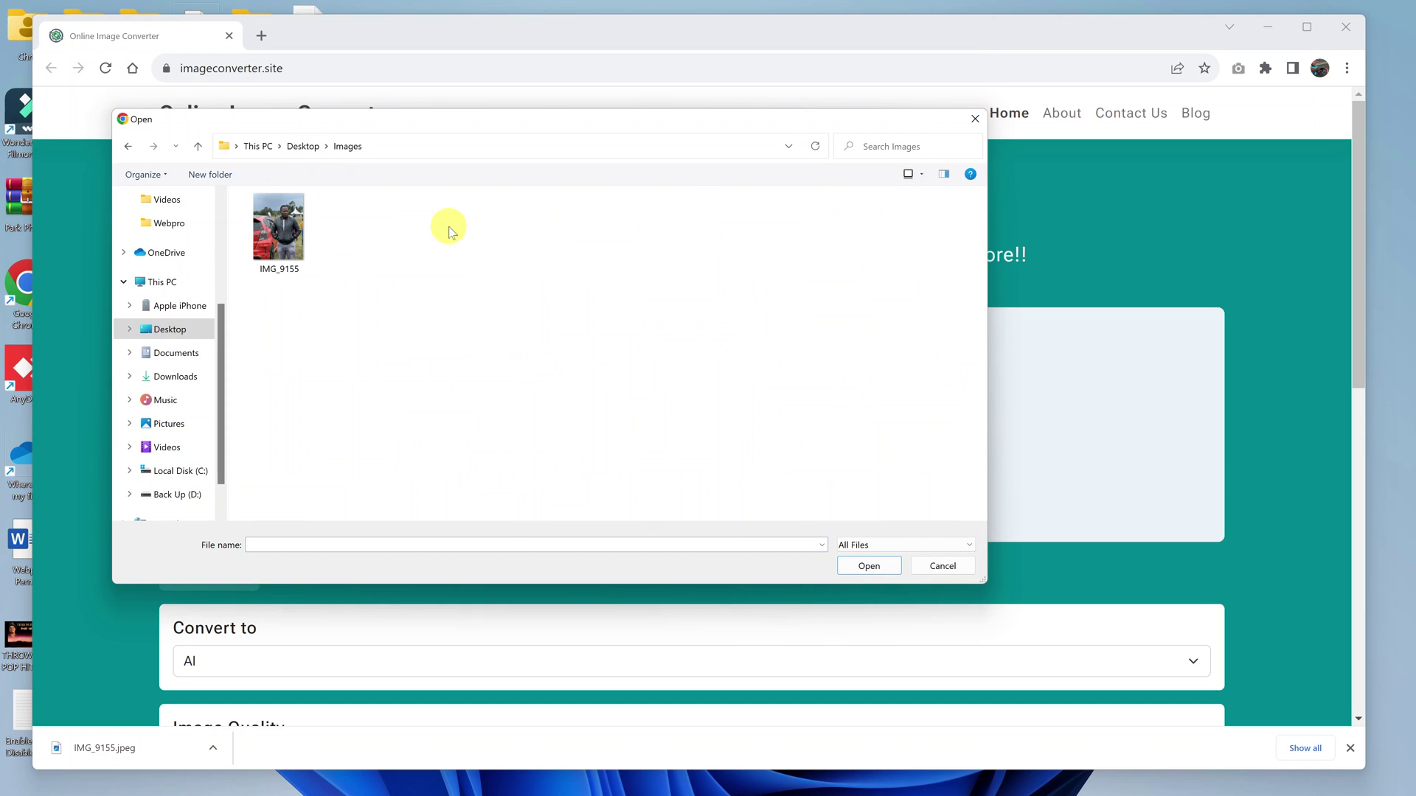
{"action": "left_click", "coordinate": [276, 235]}
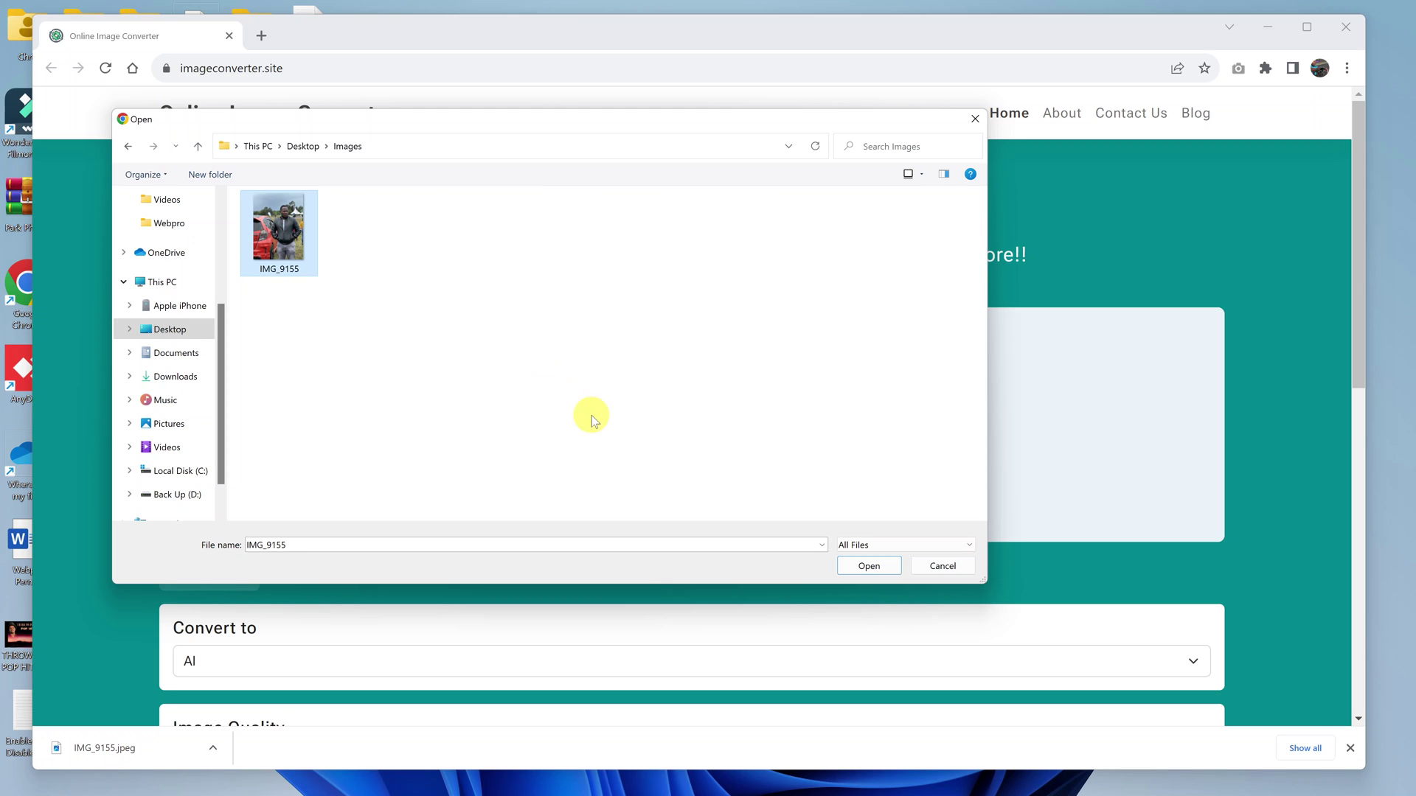
{"action": "left_click", "coordinate": [869, 567]}
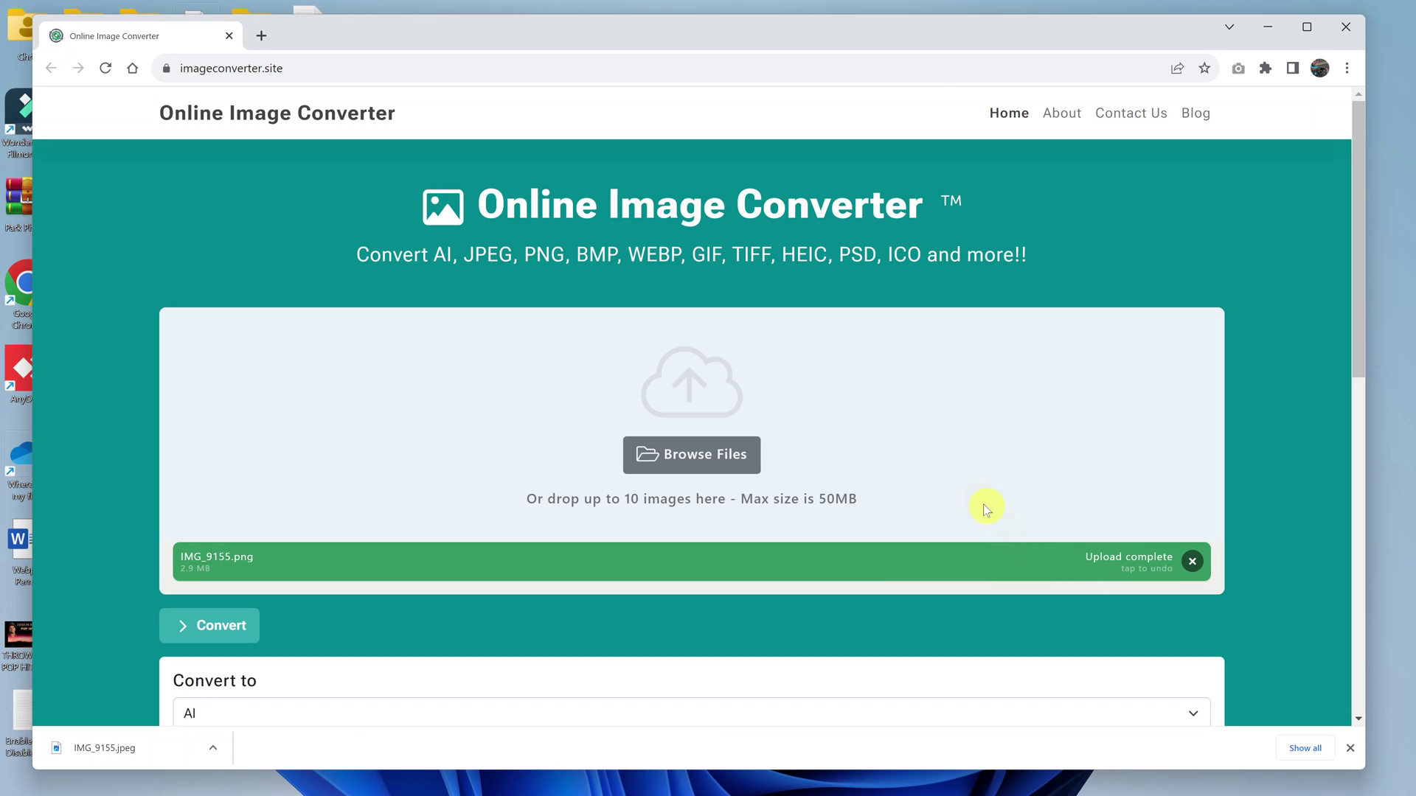
{"action": "scroll", "coordinate": [977, 501], "scroll_direction": "down", "scroll_amount": 2}
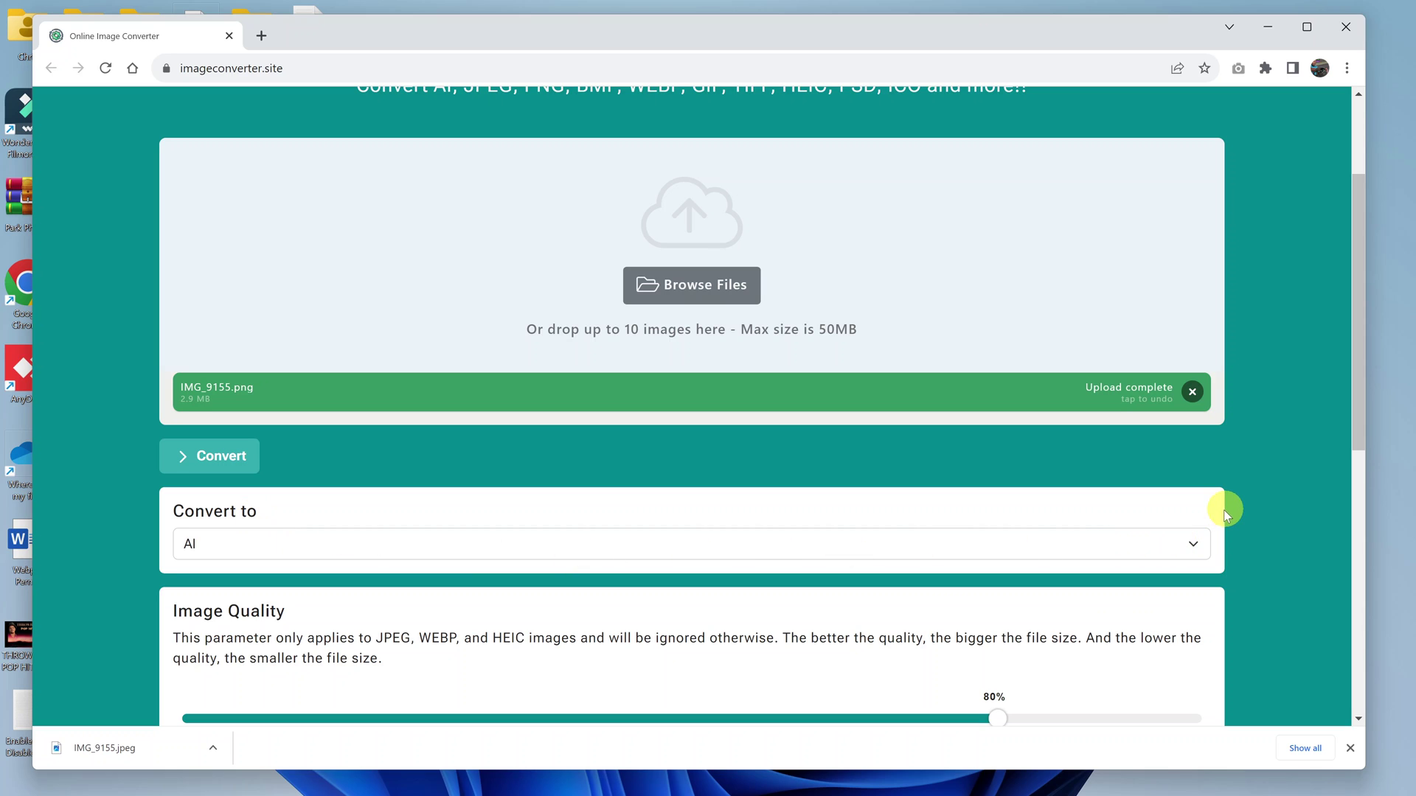
- Choose JPEG as the output format and set Image Quality to 100%
{"action": "left_click", "coordinate": [1192, 548]}
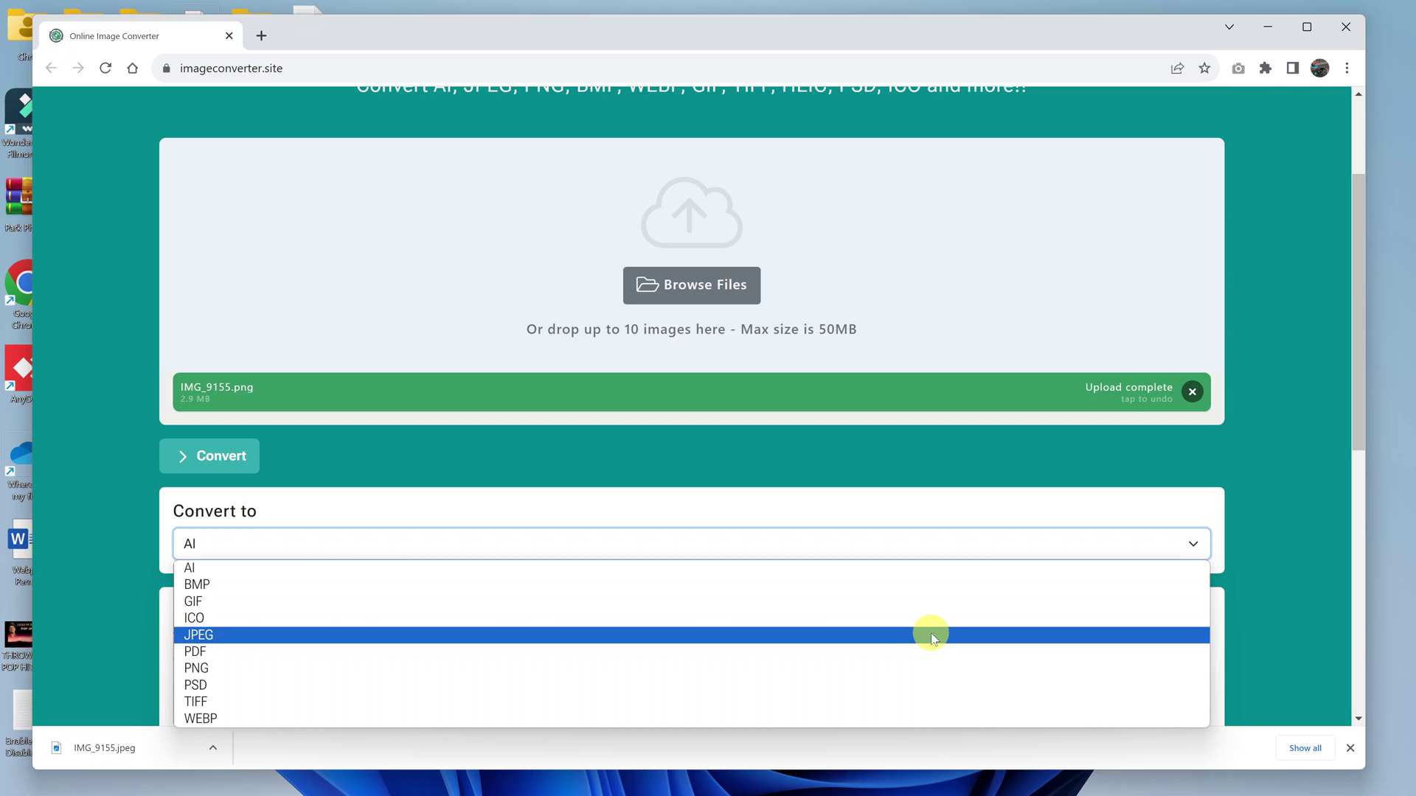
{"action": "left_click", "coordinate": [930, 635]}
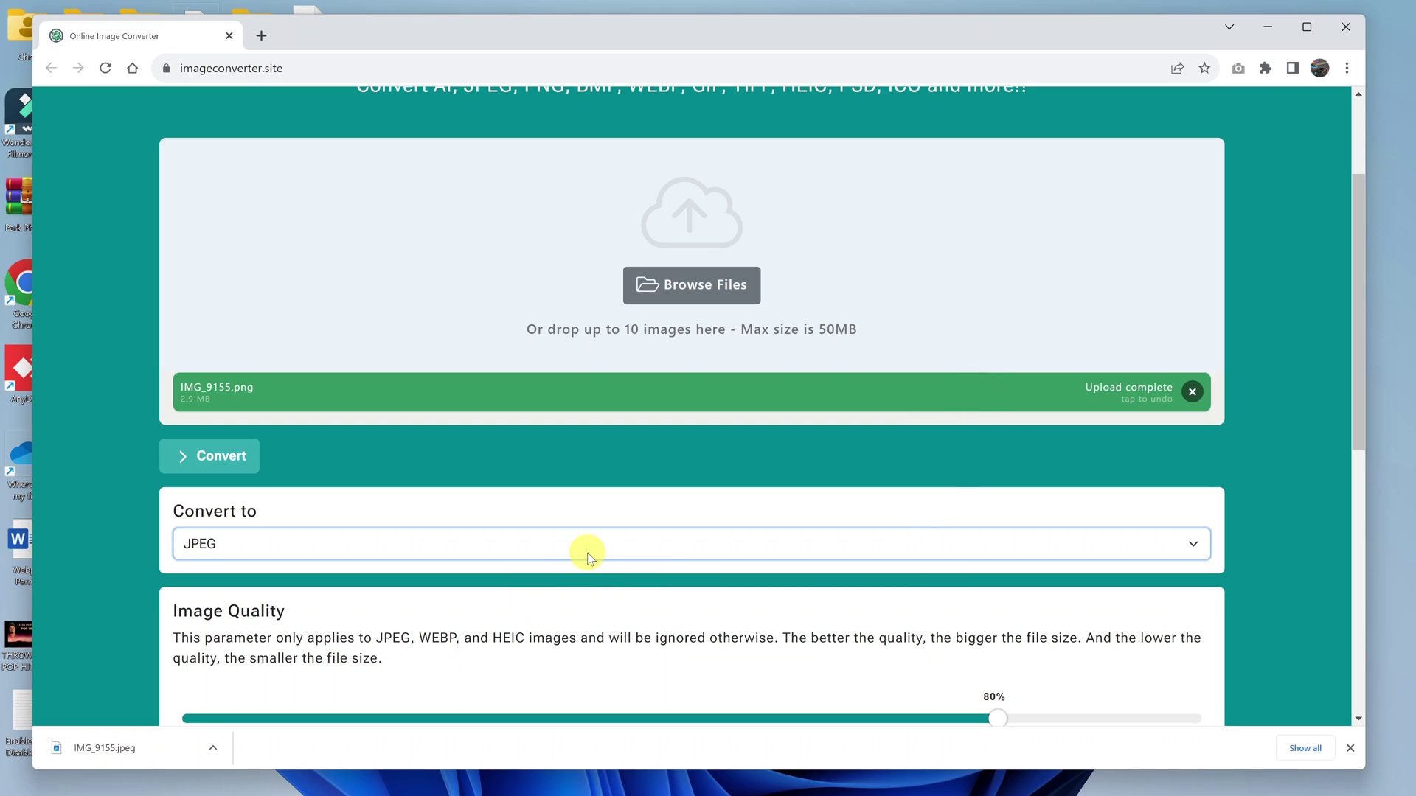
{"action": "scroll", "coordinate": [620, 542], "scroll_direction": "down", "scroll_amount": 1}
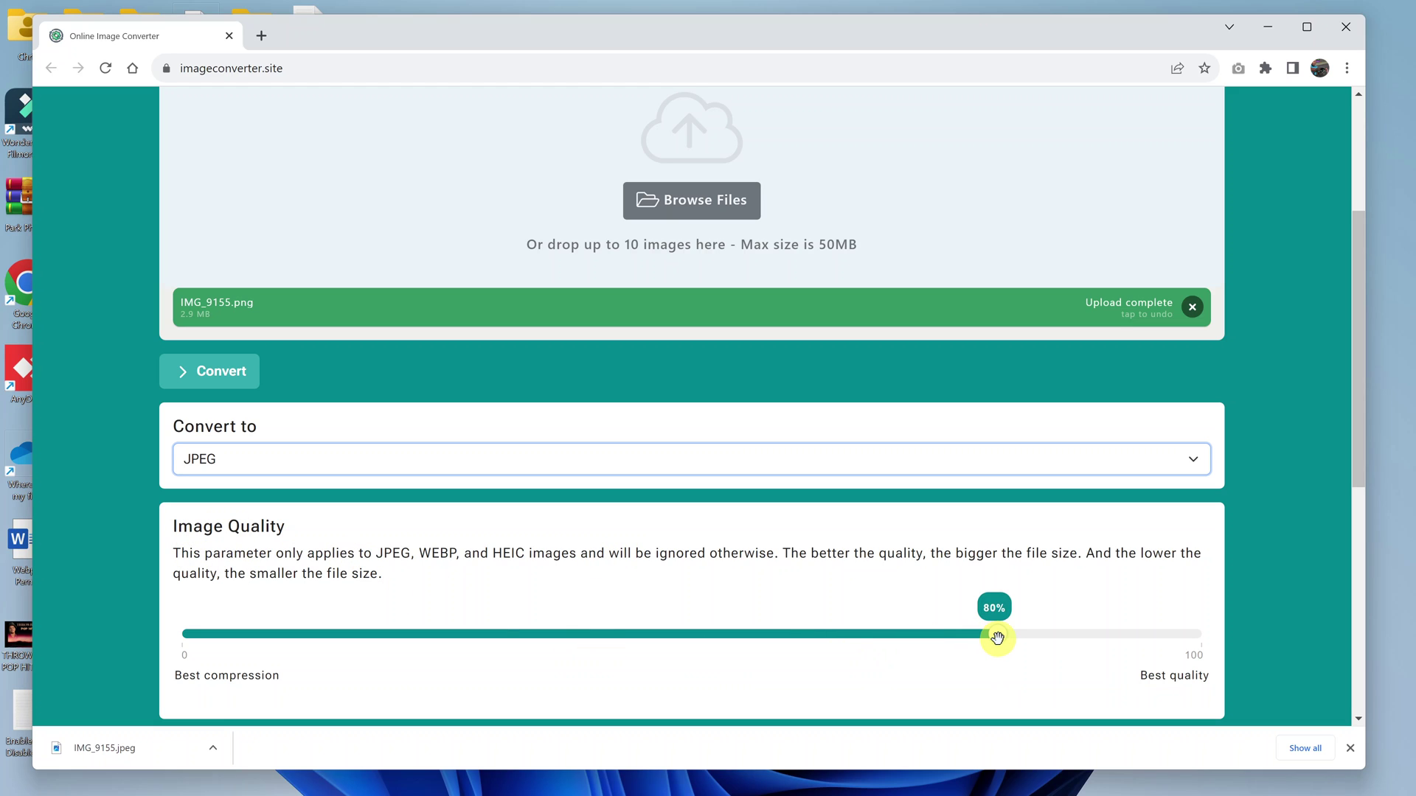
{"action": "left_click_drag", "start_coordinate": [997, 640], "coordinate": [823, 642]}
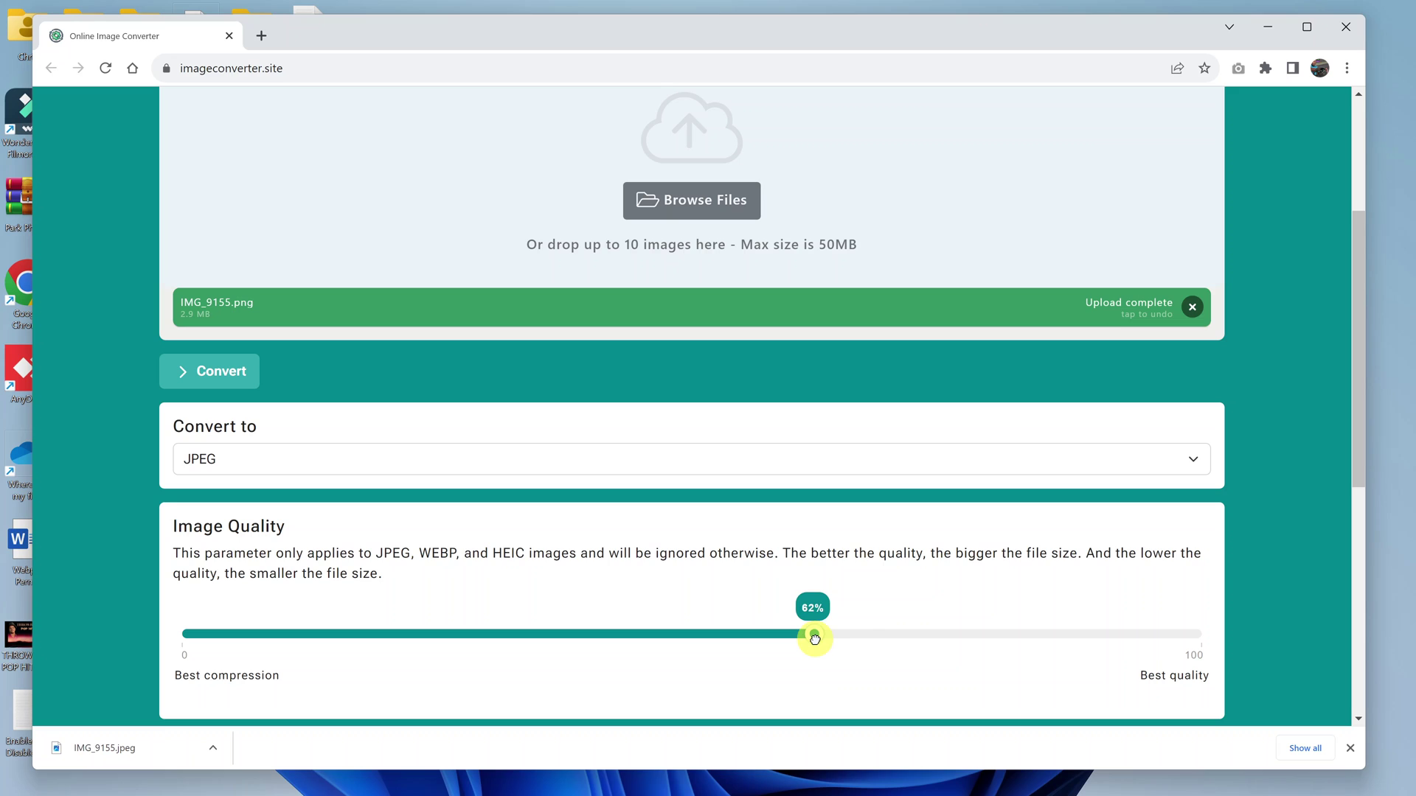
{"action": "left_click_drag", "start_coordinate": [815, 638], "coordinate": [1217, 632]}
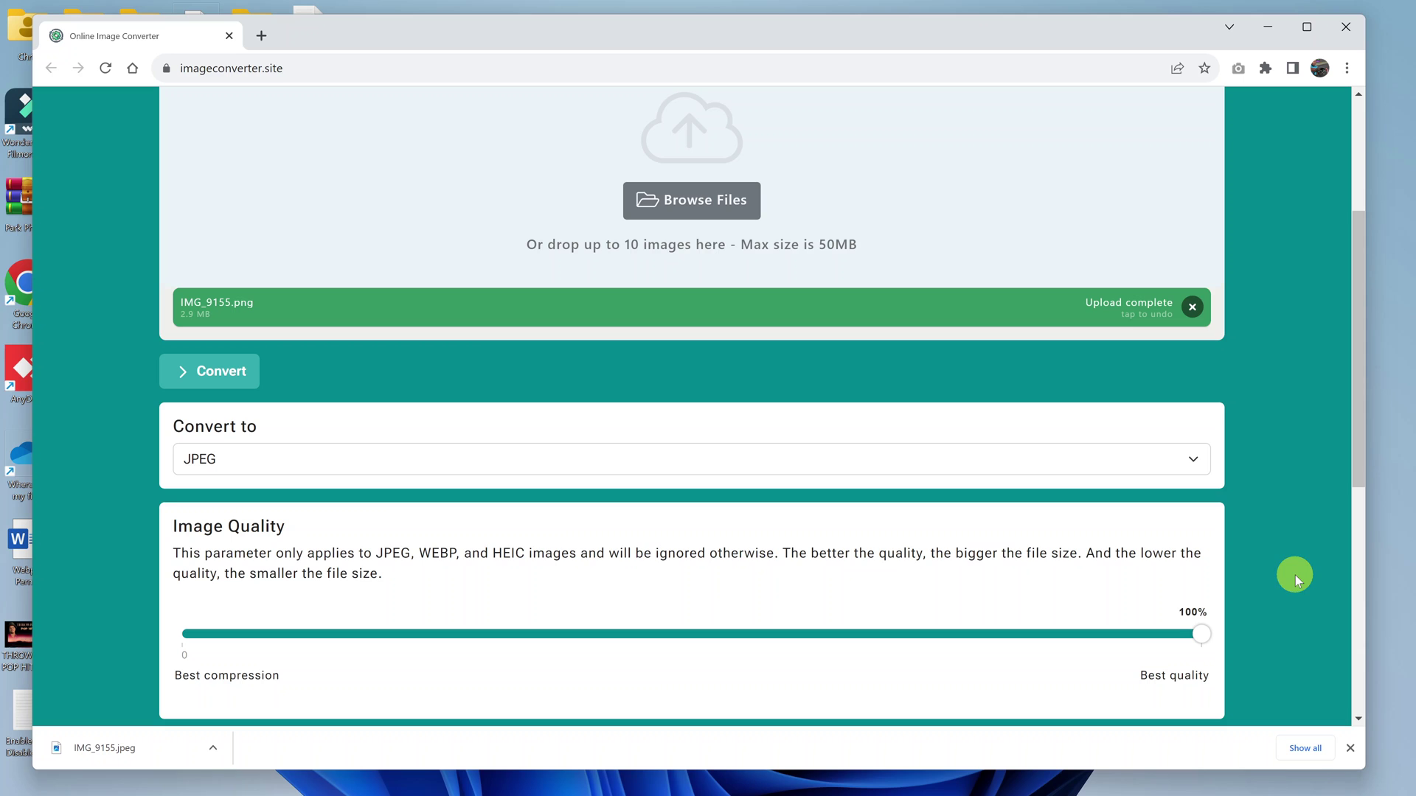
- Convert the photo and save IMG_9155.jpeg into Desktop > Images
{"action": "left_click", "coordinate": [223, 376]}
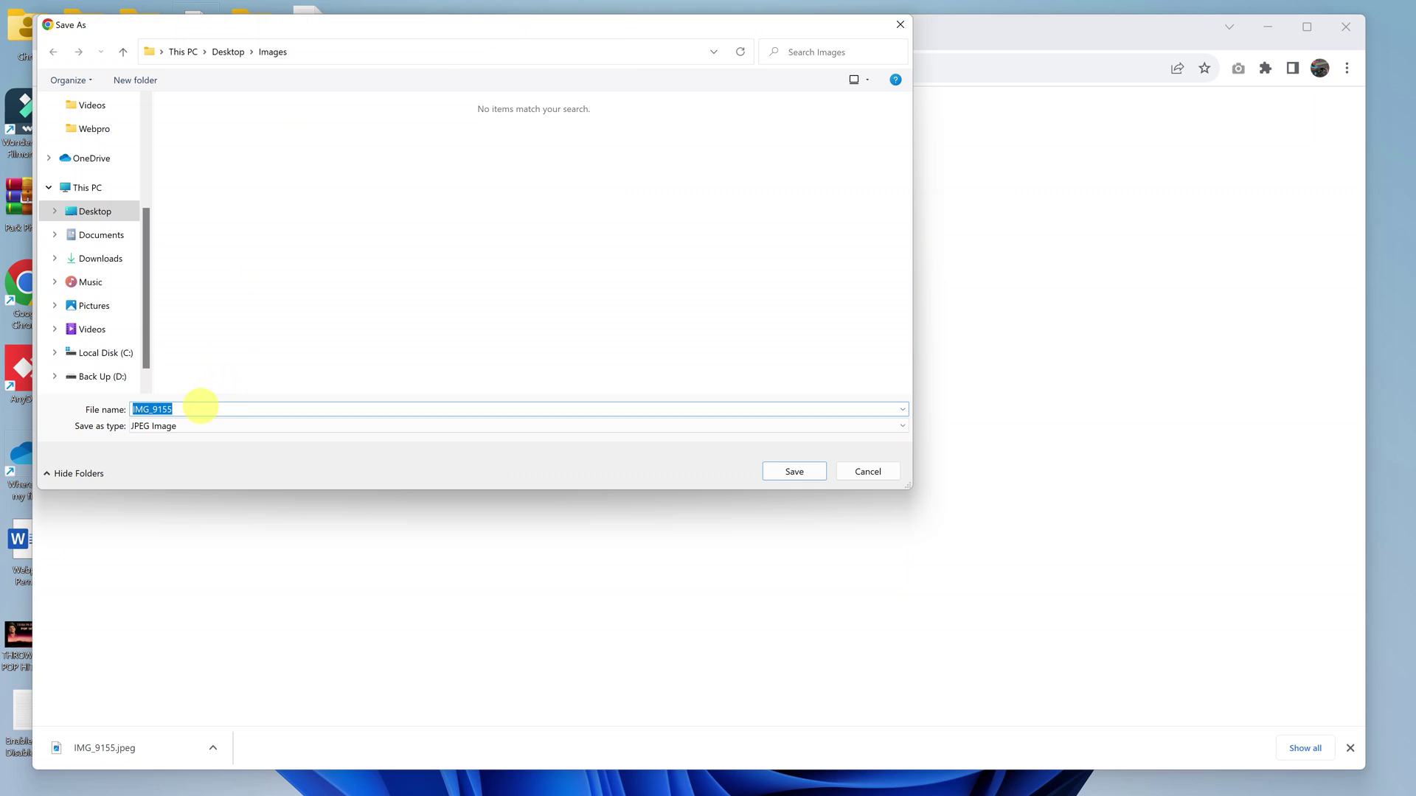
{"action": "left_click", "coordinate": [200, 408]}
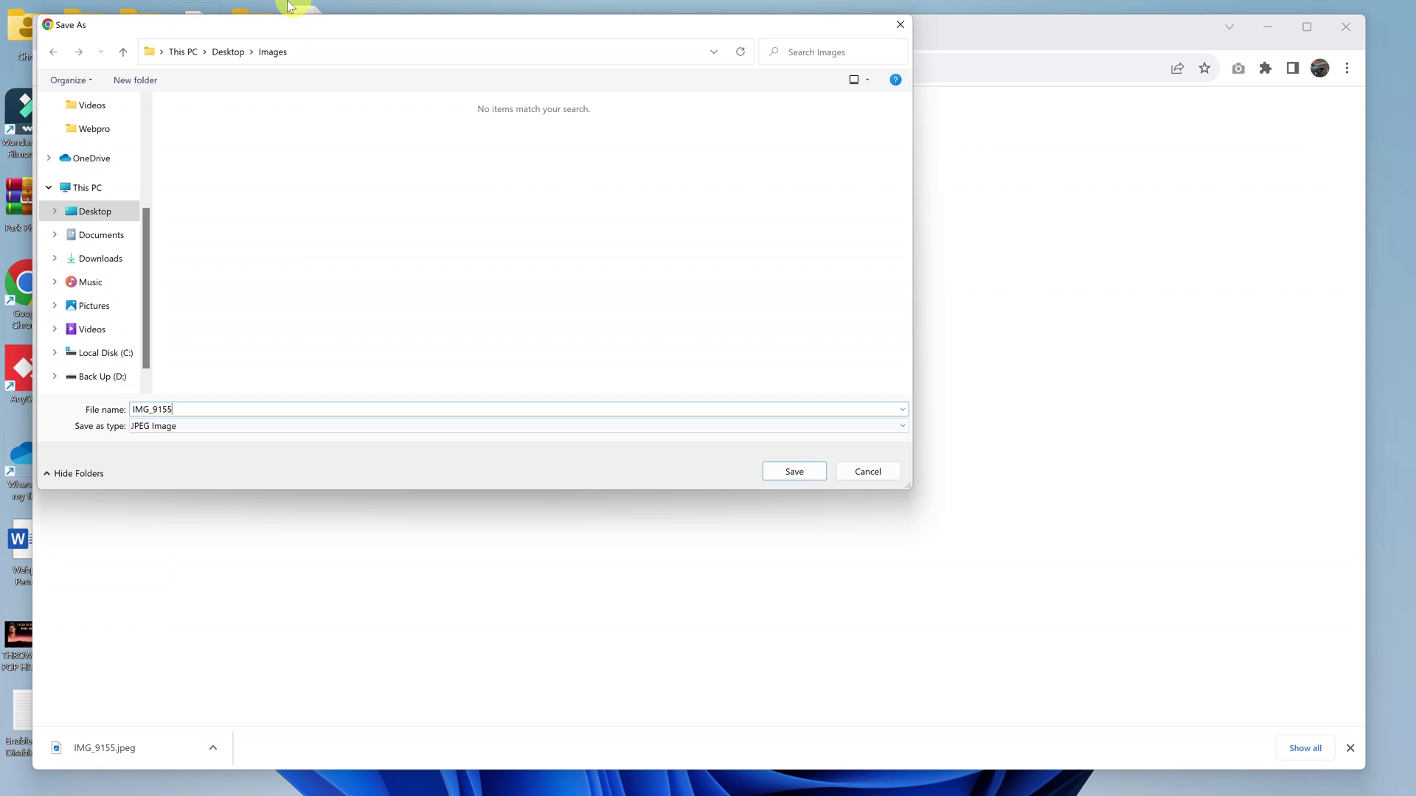
{"action": "left_click", "coordinate": [813, 473]}
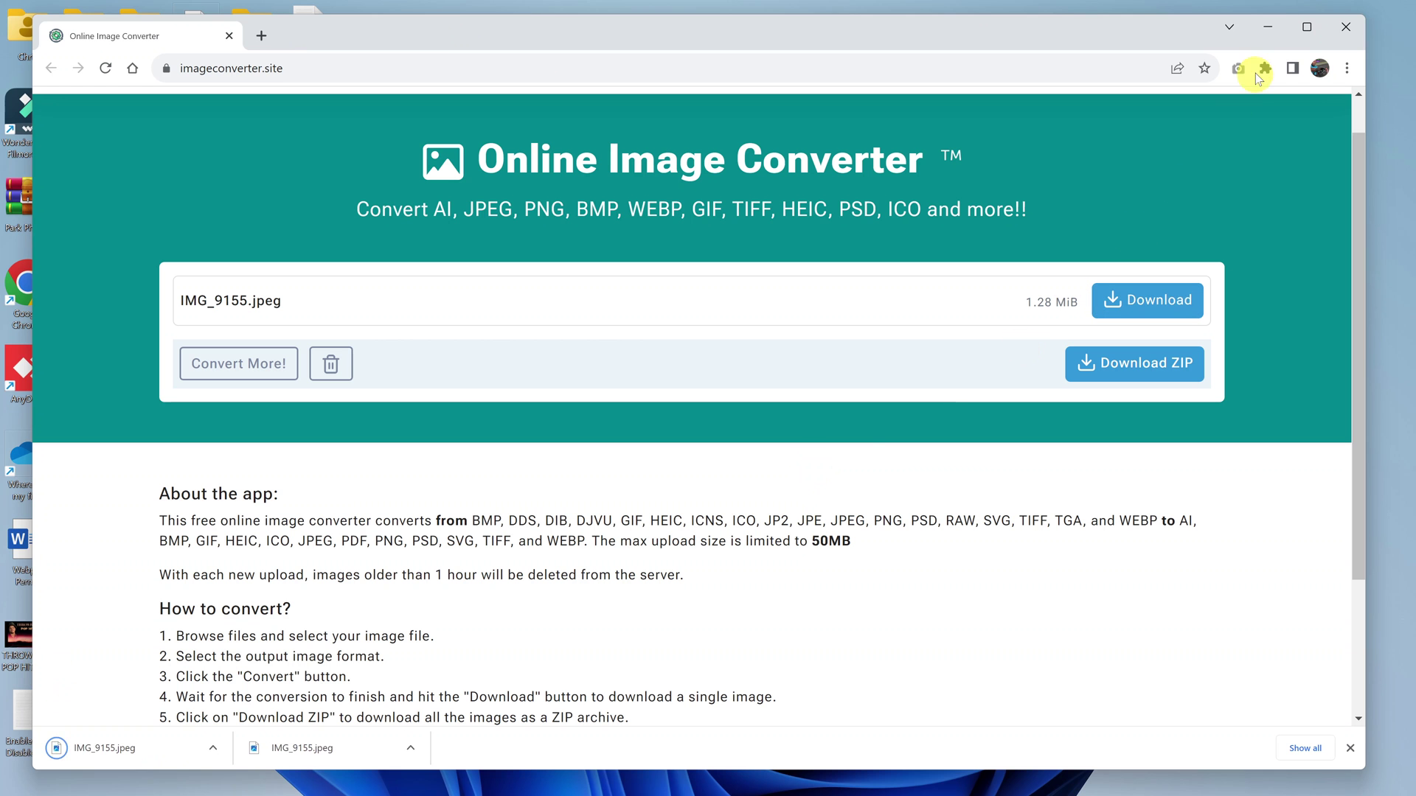
- Verify the new IMG_9155 is a 1.27 MB JPEG, then open the PNG in Photos
{"action": "left_click", "coordinate": [1272, 27]}
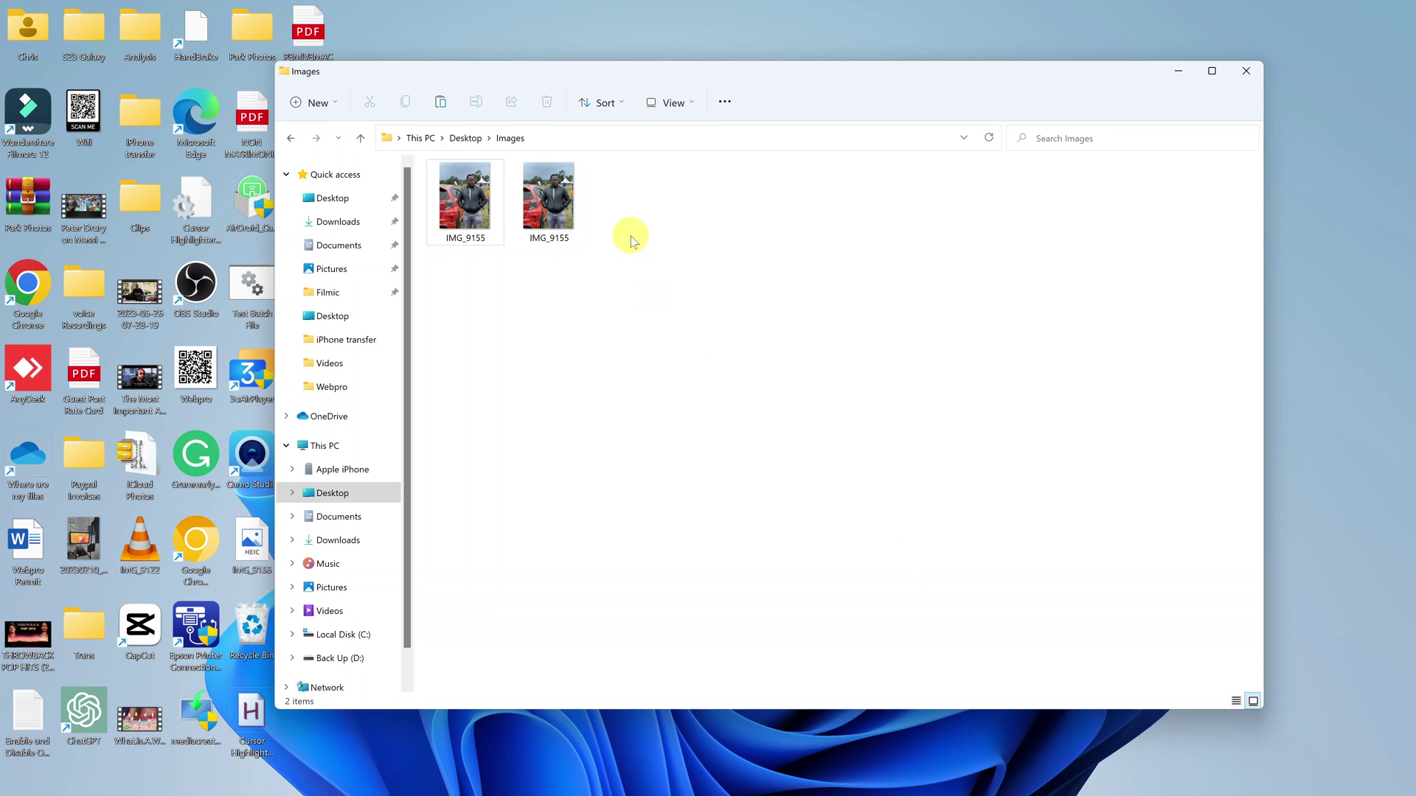
{"action": "left_click", "coordinate": [561, 202]}
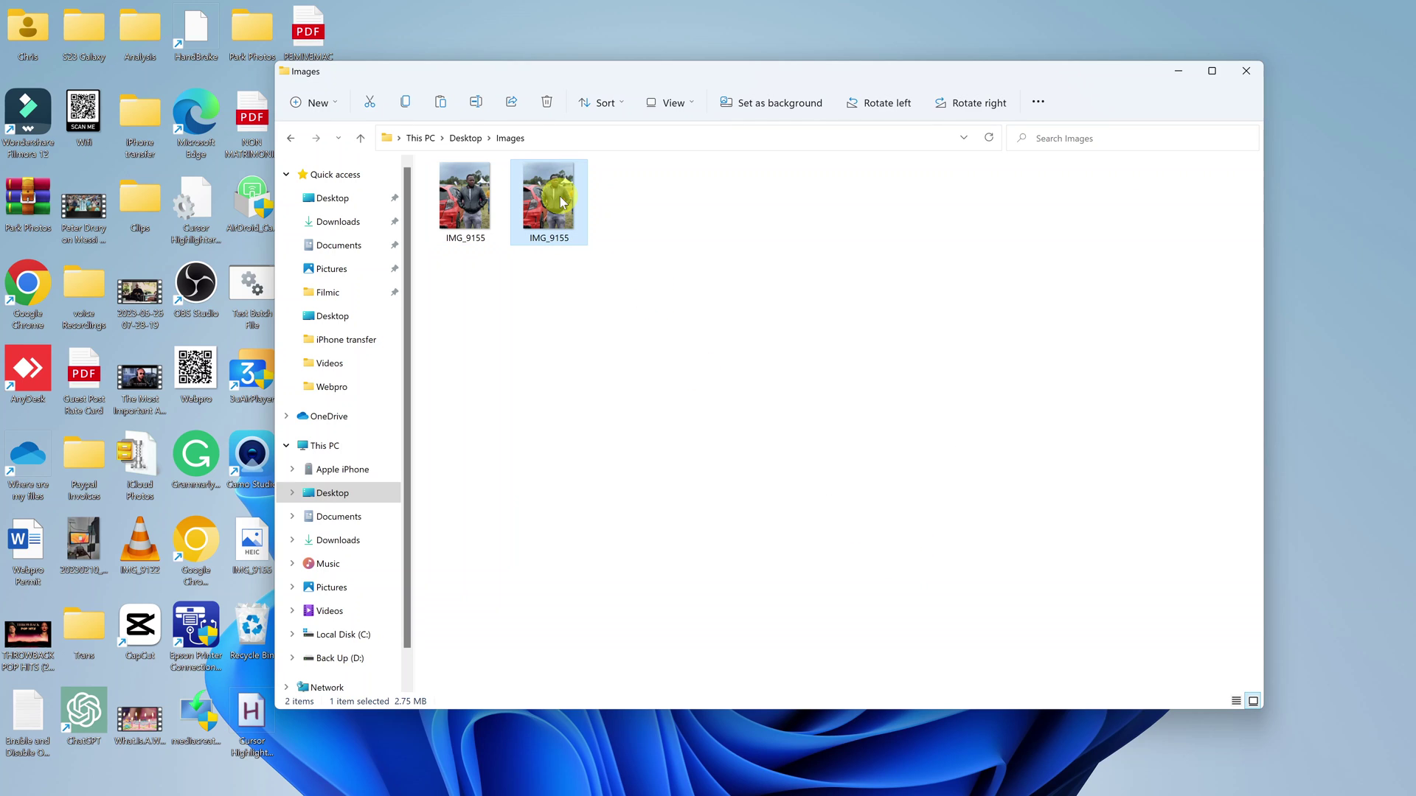
{"action": "mouse_move", "coordinate": [549, 200]}
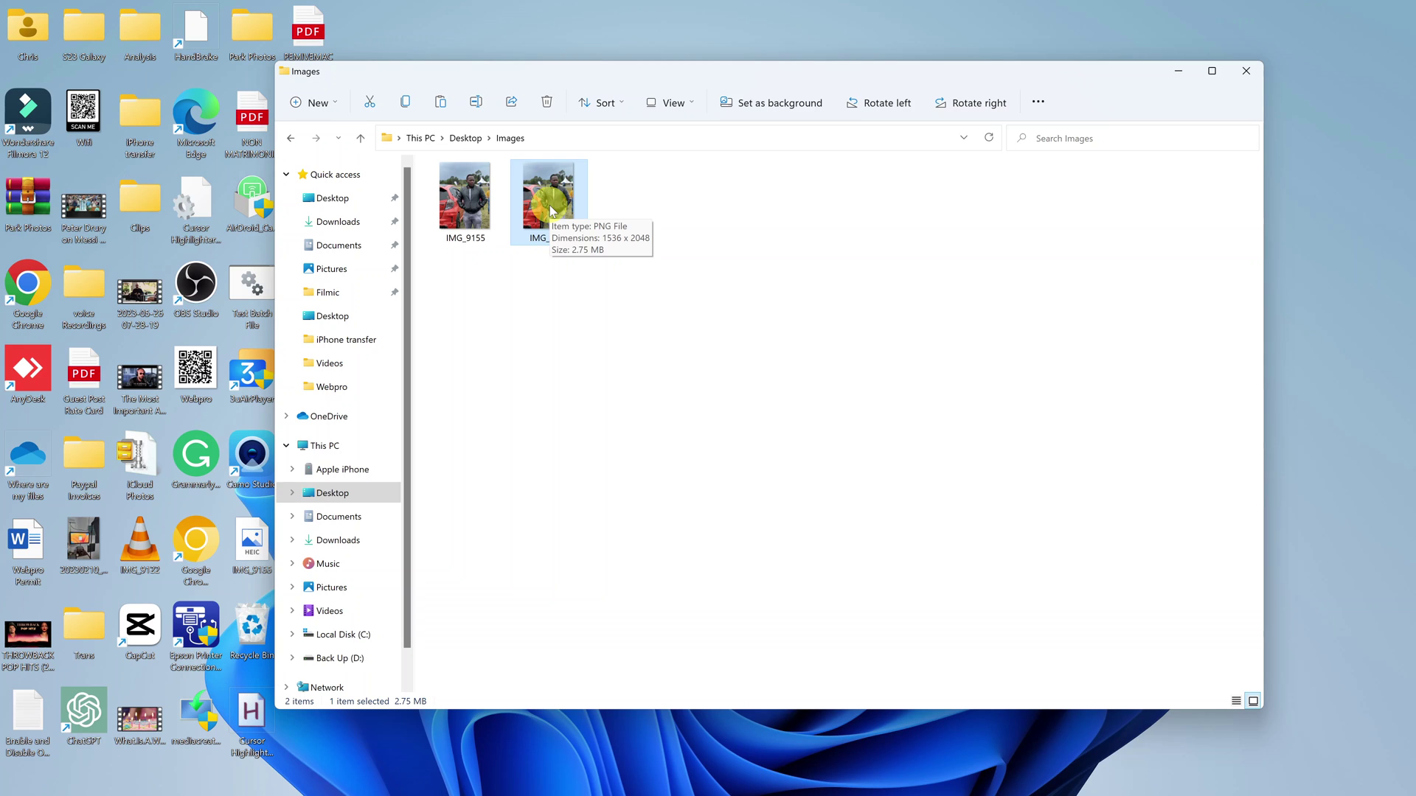
{"action": "left_click", "coordinate": [472, 273]}
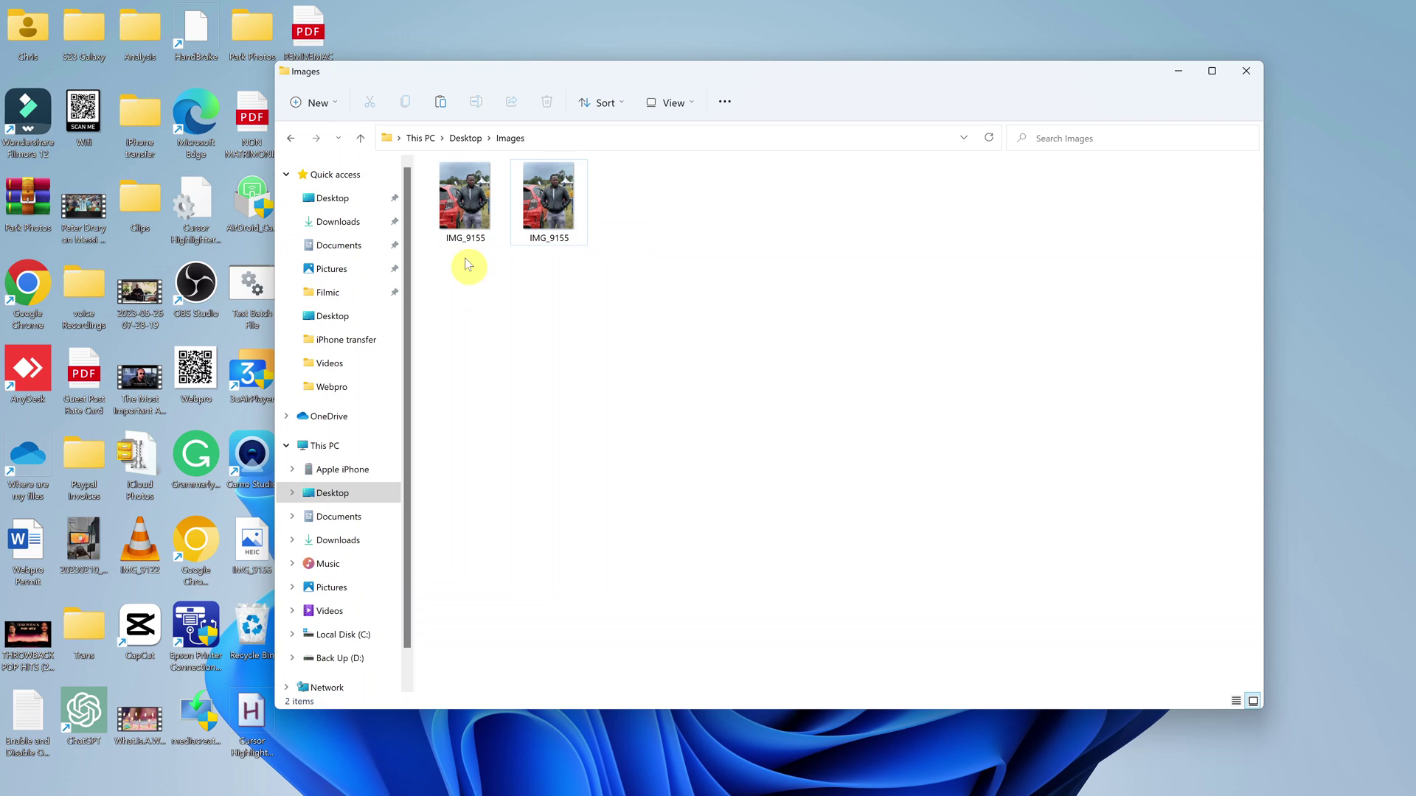
{"action": "mouse_move", "coordinate": [465, 200]}
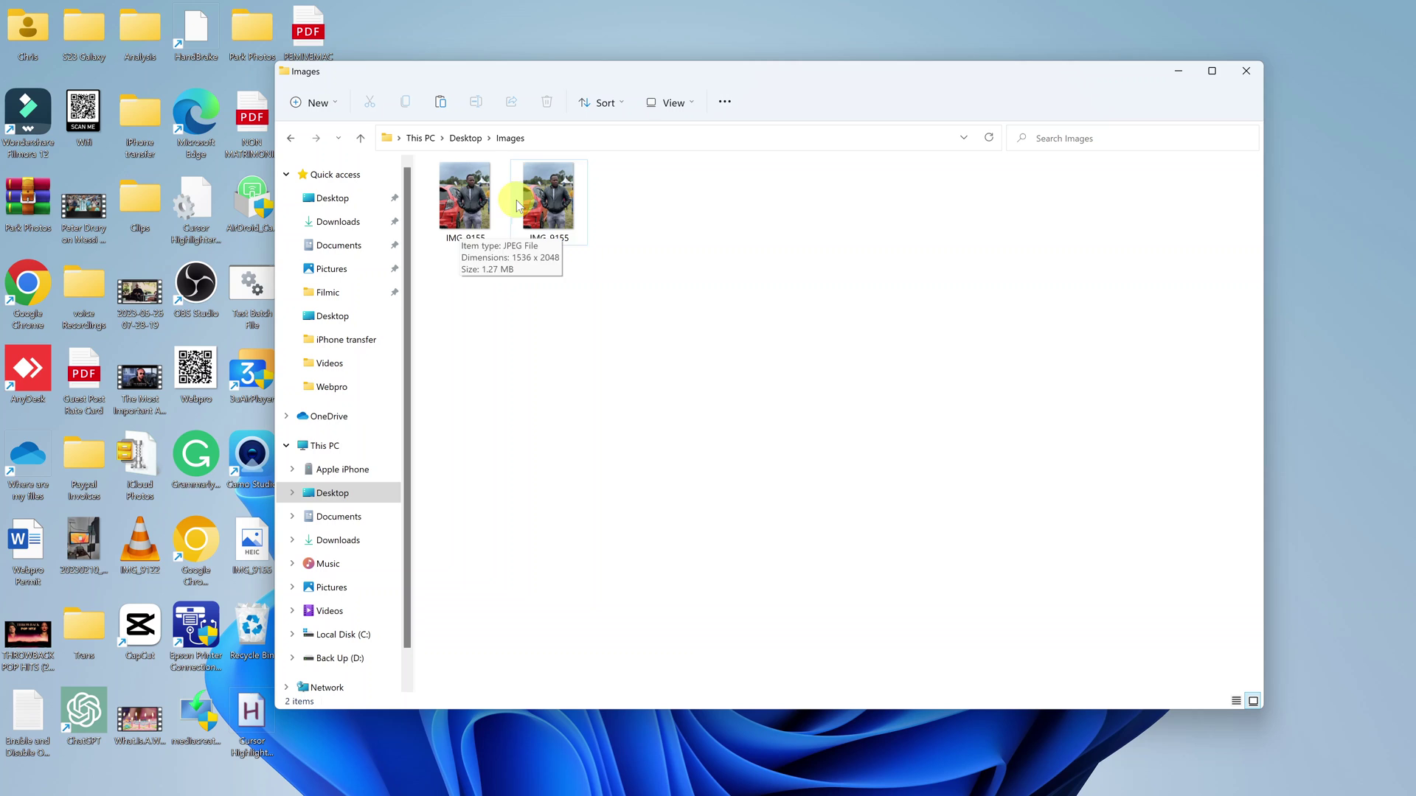
{"action": "double_click", "coordinate": [551, 200]}
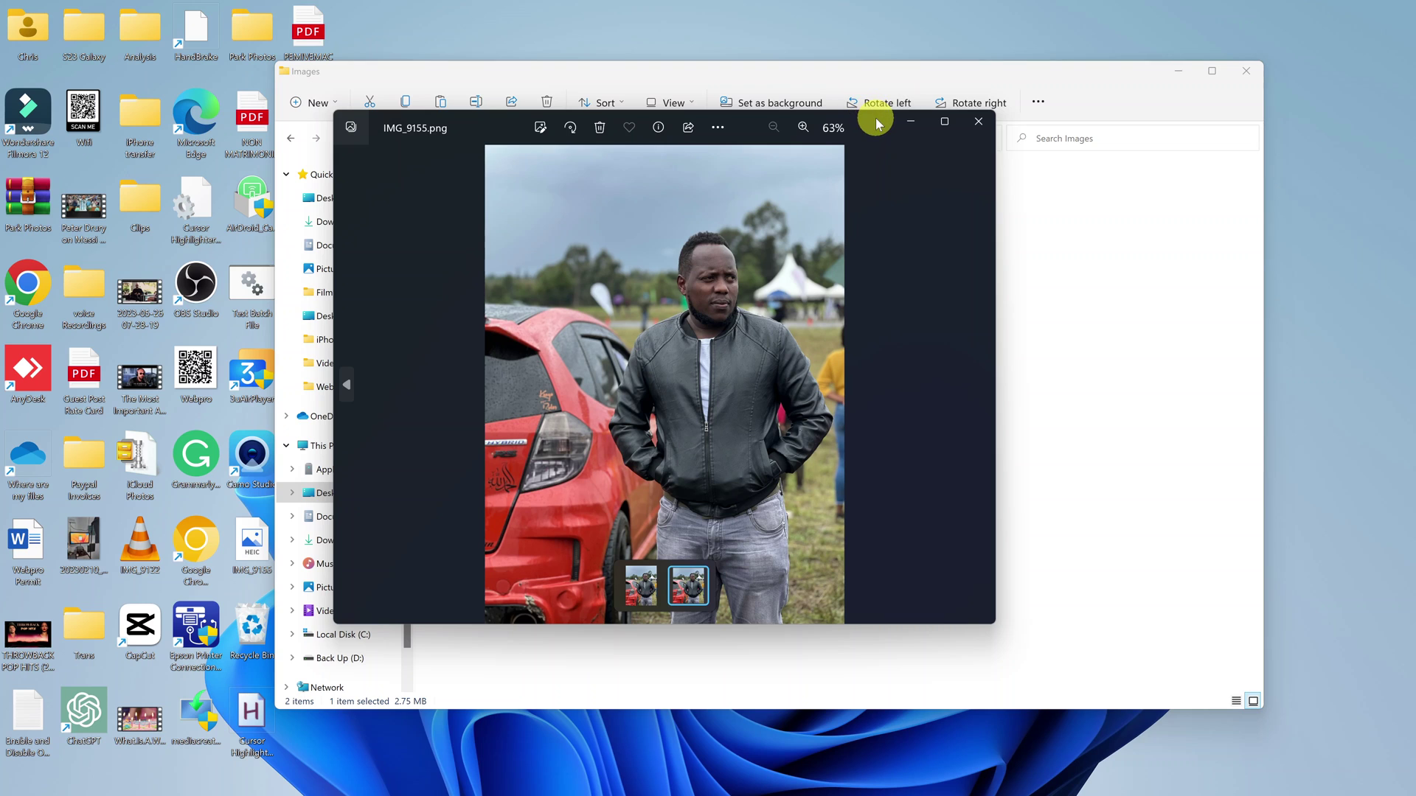
- Flip between the JPEG and PNG in Photos, close it, and return to the converter results
{"action": "left_click_drag", "start_coordinate": [878, 118], "coordinate": [1102, 123]}
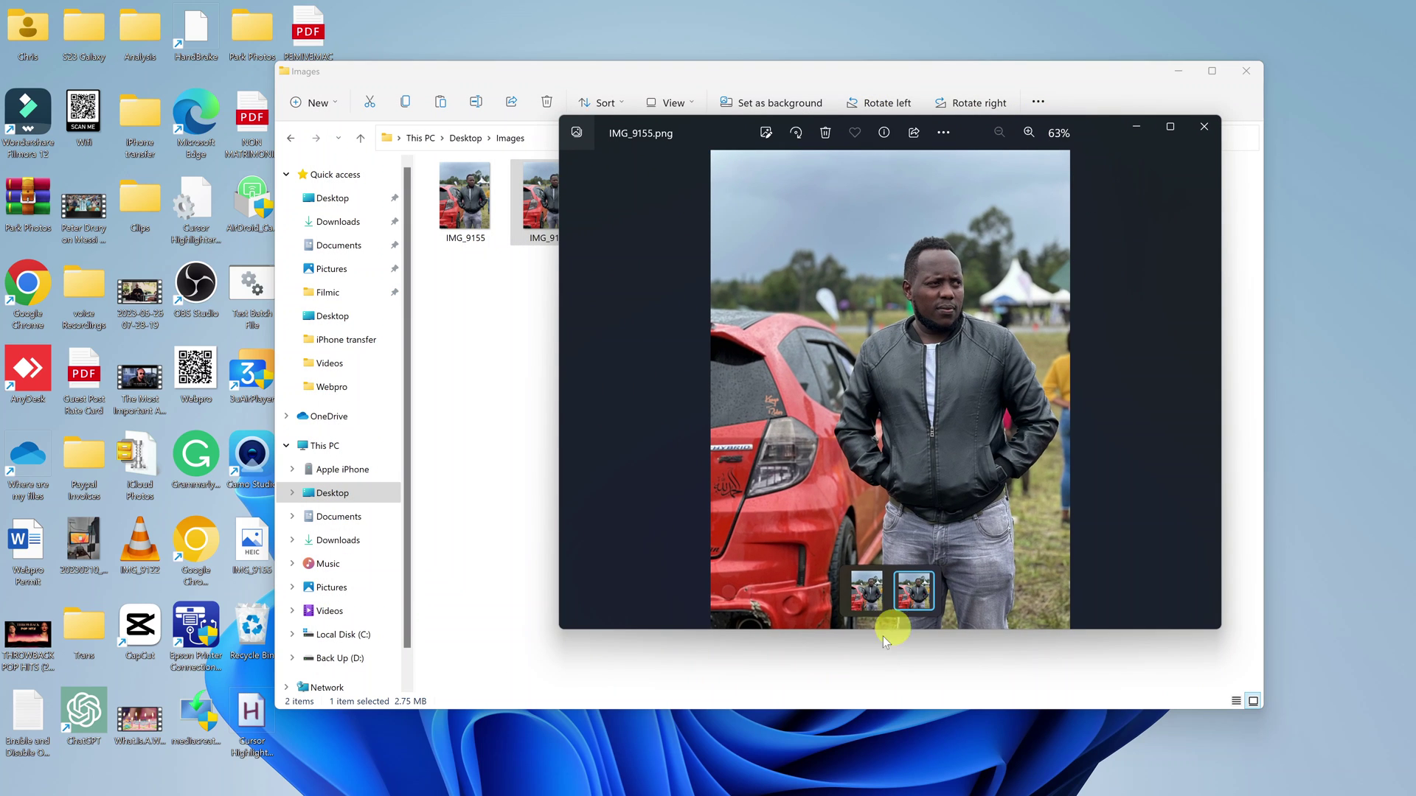
{"action": "left_click", "coordinate": [864, 595]}
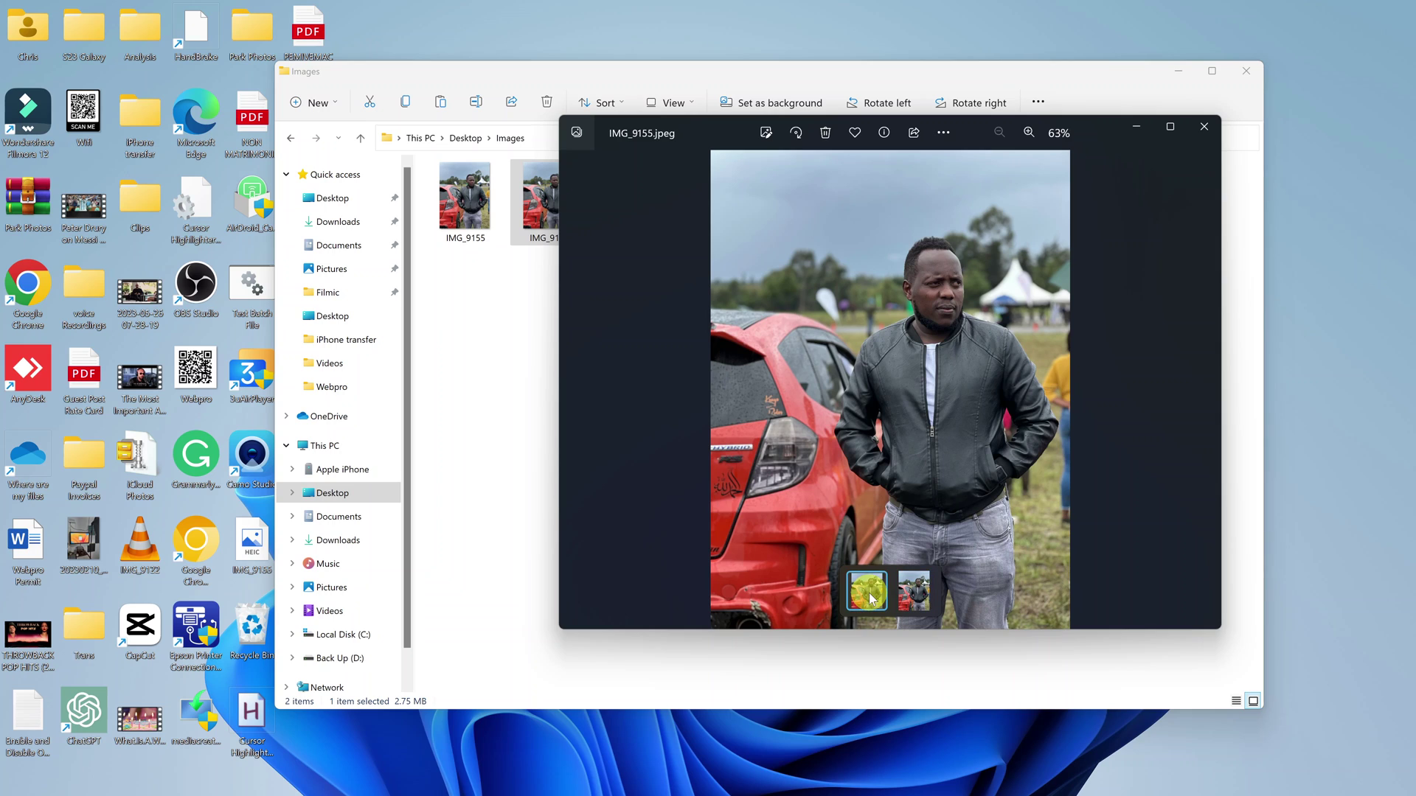
{"action": "left_click", "coordinate": [924, 595]}
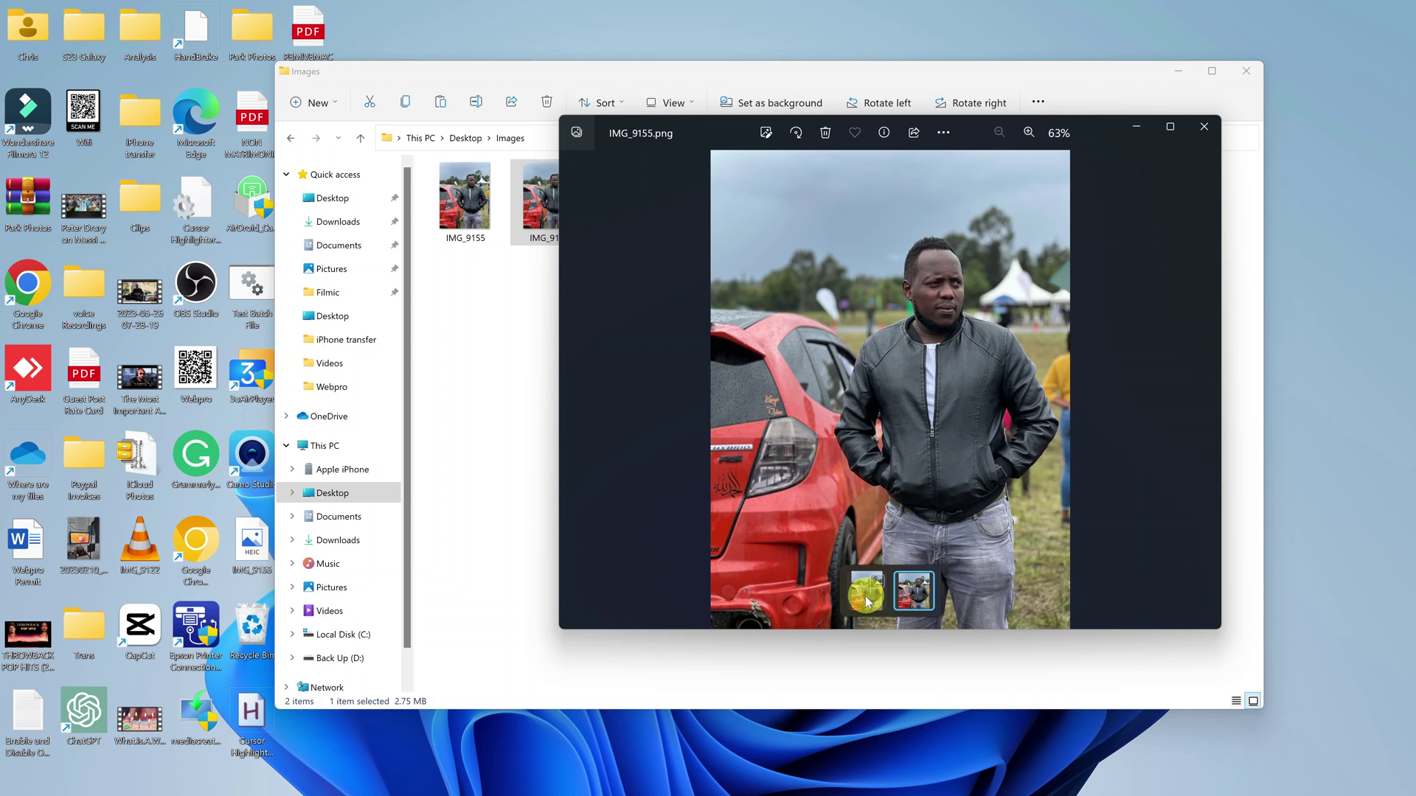
{"action": "left_click", "coordinate": [865, 596]}
{"action": "left_click", "coordinate": [914, 591]}
{"action": "left_click", "coordinate": [1203, 126]}
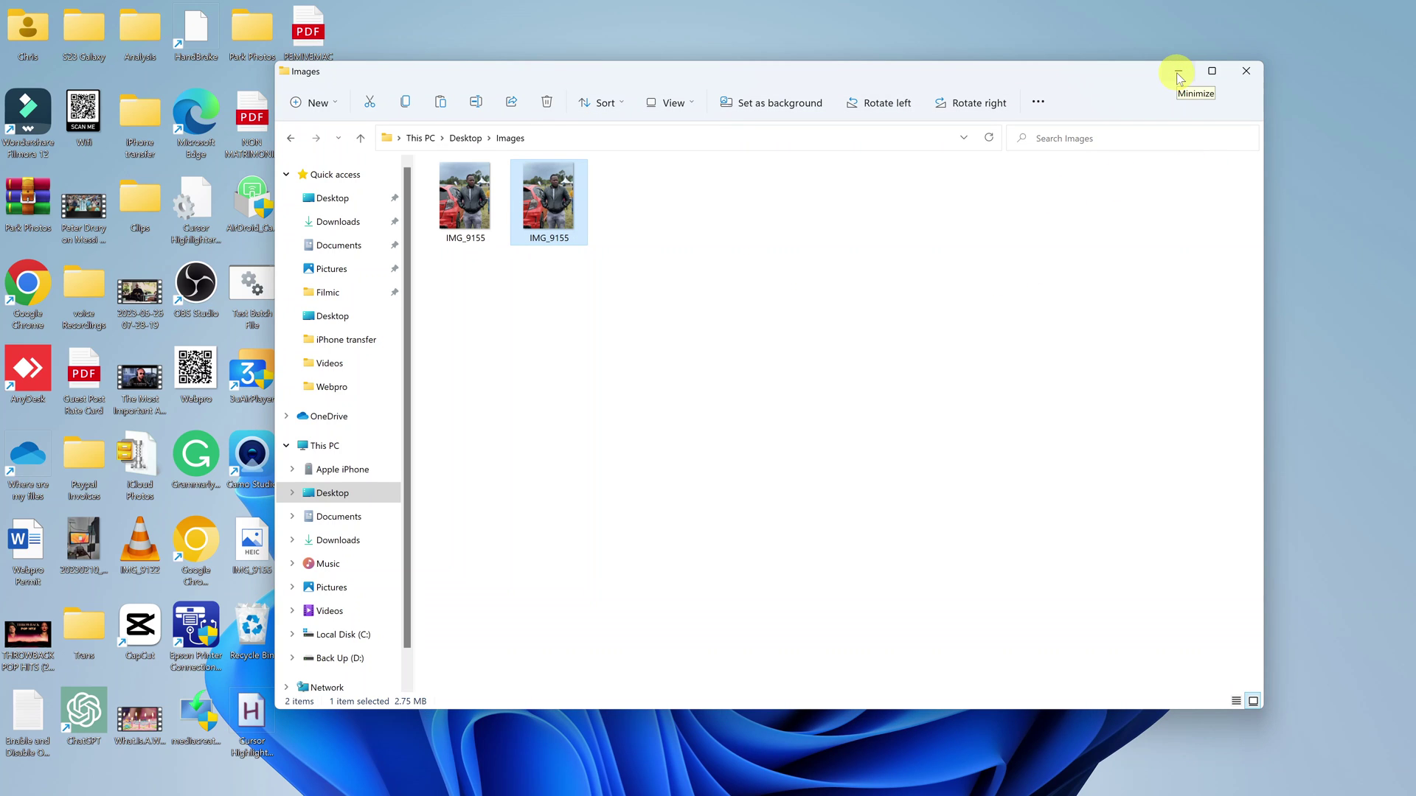
{"action": "mouse_move", "coordinate": [603, 779]}
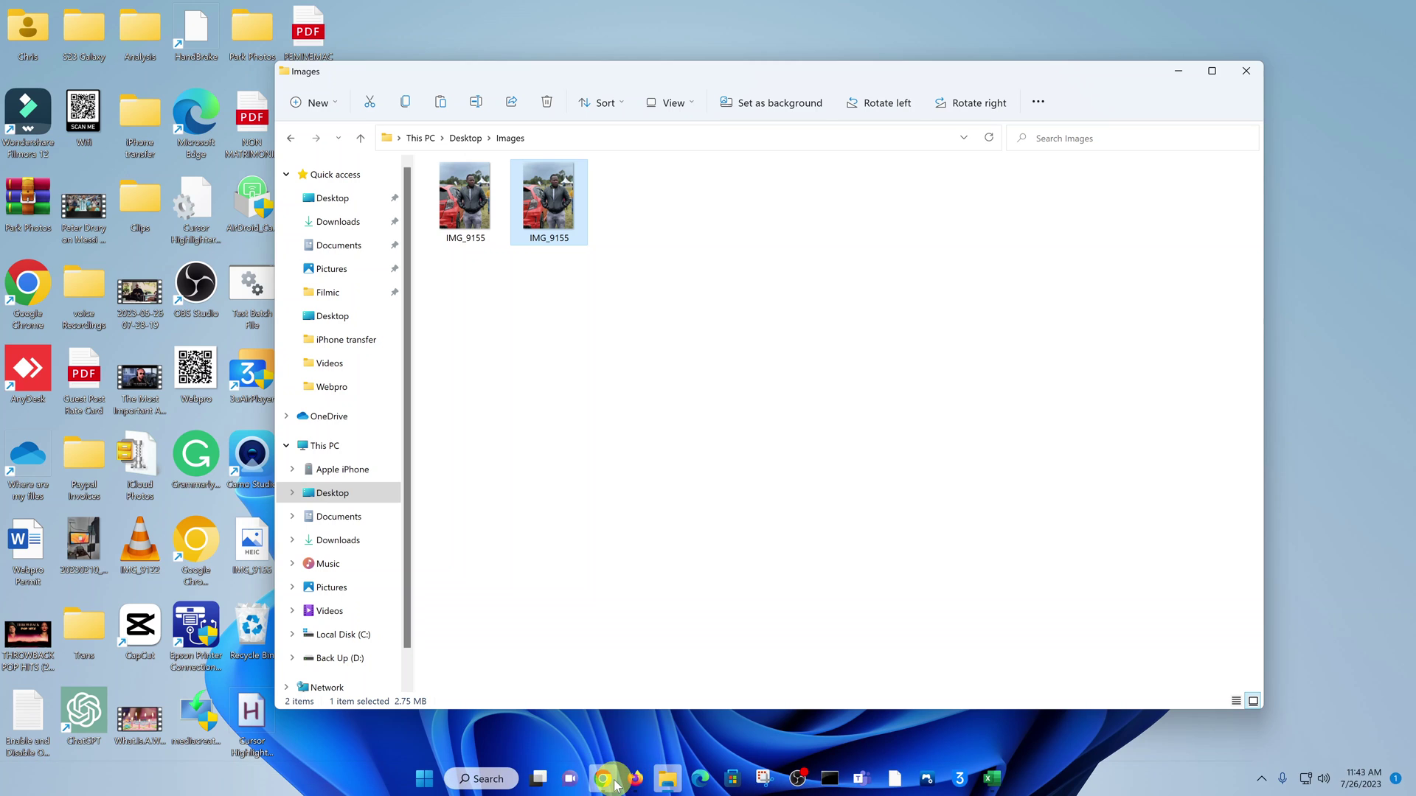
{"action": "left_click", "coordinate": [615, 781]}
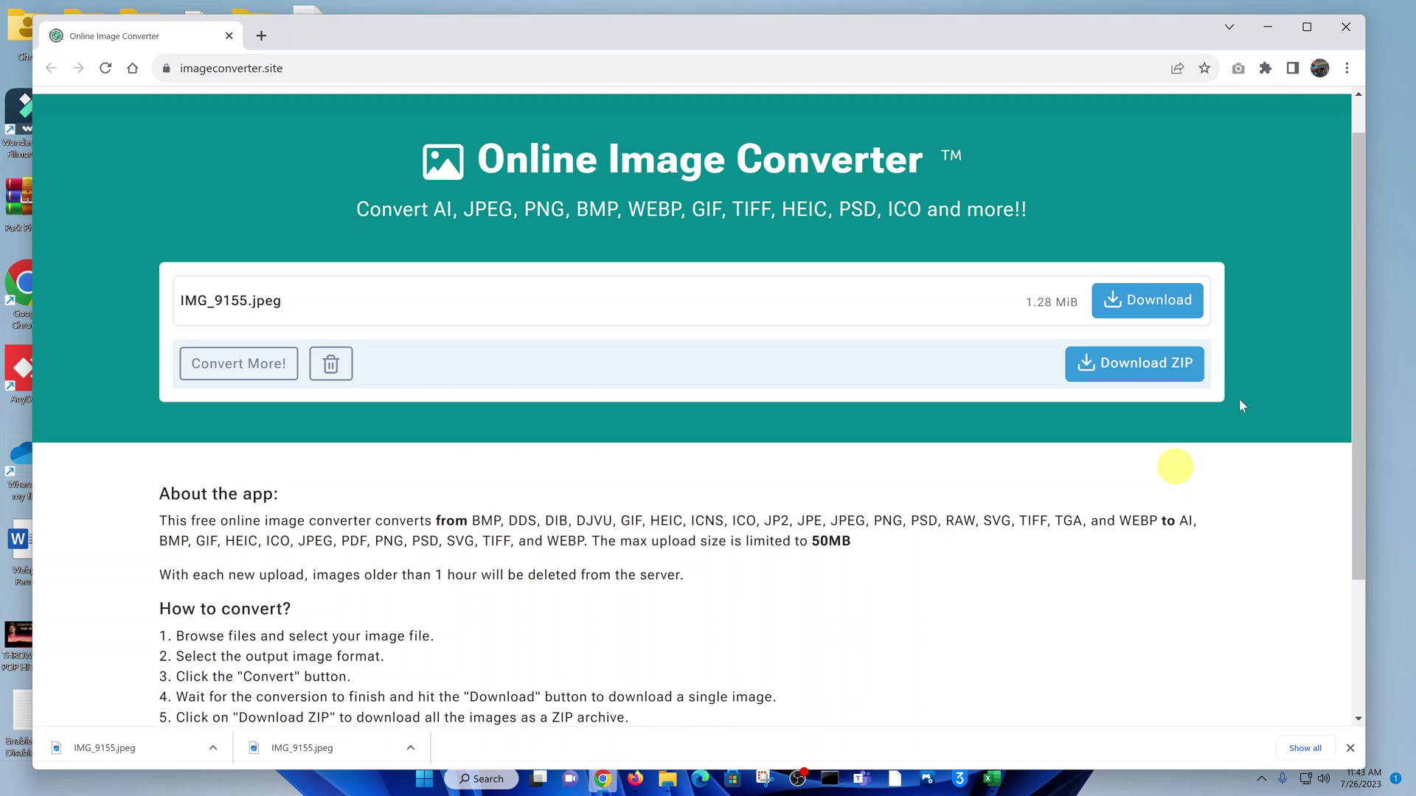